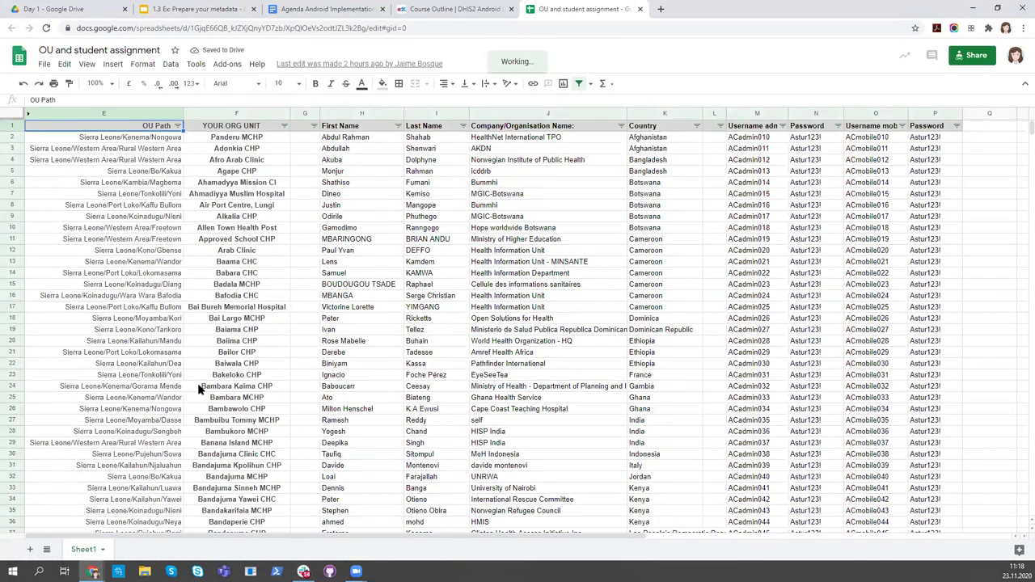
{"action": "scroll", "coordinate": [199, 389], "scroll_direction": "down", "scroll_amount": 2}
{"action": "scroll", "coordinate": [200, 389], "scroll_direction": "down", "scroll_amount": 3}
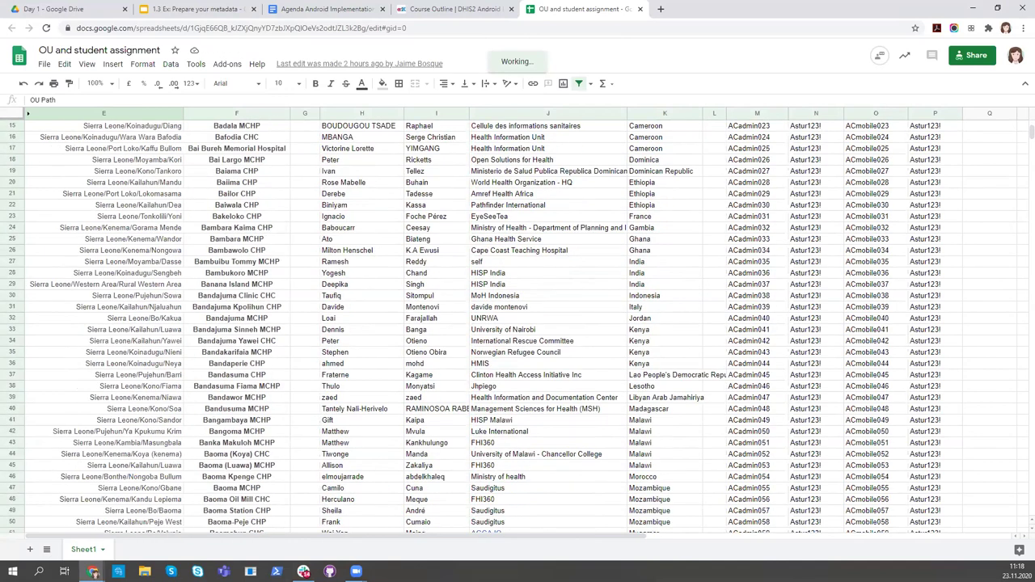
{"action": "scroll", "coordinate": [200, 389], "scroll_direction": "down", "scroll_amount": 4}
{"action": "scroll", "coordinate": [200, 389], "scroll_direction": "up", "scroll_amount": 7}
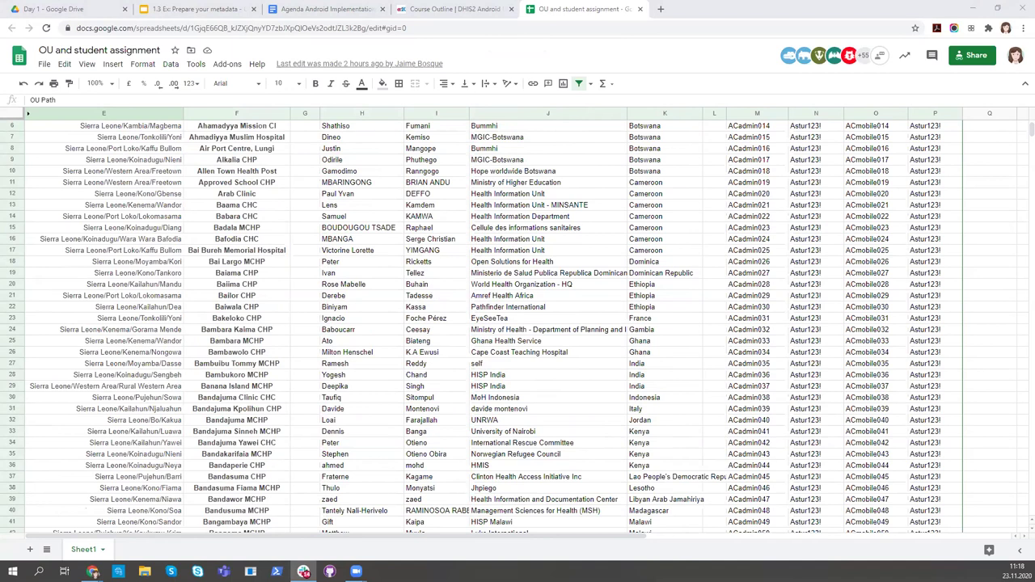
{"action": "scroll", "coordinate": [517, 303], "scroll_direction": "up", "scroll_amount": 2}
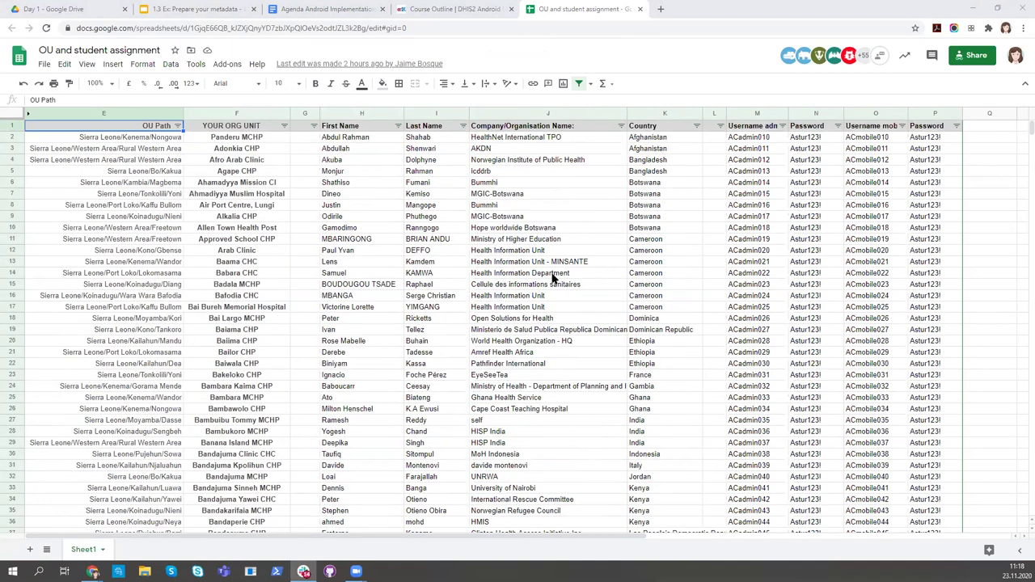
{"action": "left_click", "coordinate": [132, 184]}
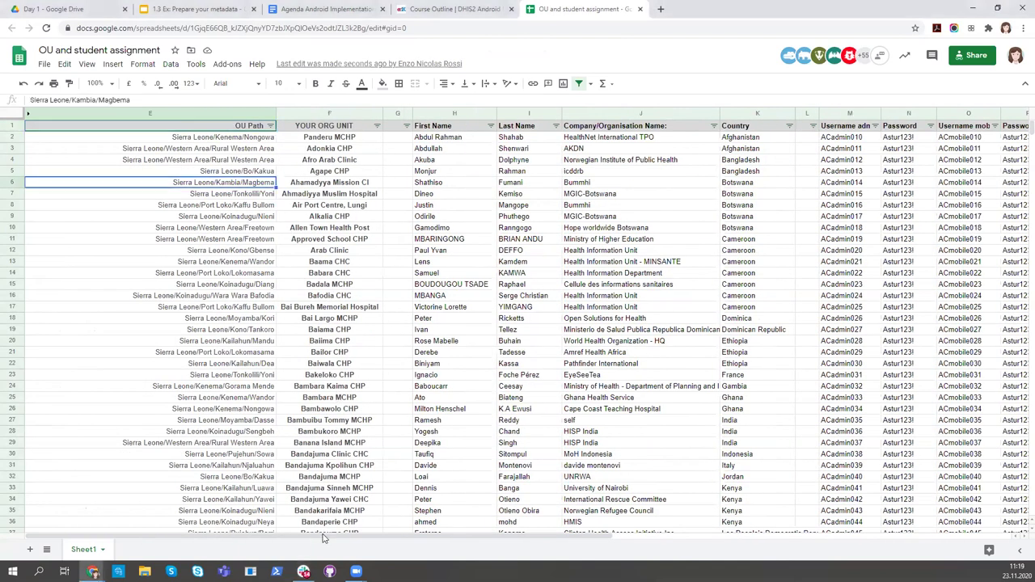
{"action": "mouse_move", "coordinate": [322, 539]}
{"action": "left_mouse_down"}
{"action": "mouse_move", "coordinate": [599, 541]}
{"action": "mouse_move", "coordinate": [313, 539]}
{"action": "left_mouse_up"}
{"action": "left_click_drag", "start_coordinate": [275, 110], "coordinate": [182, 111]}
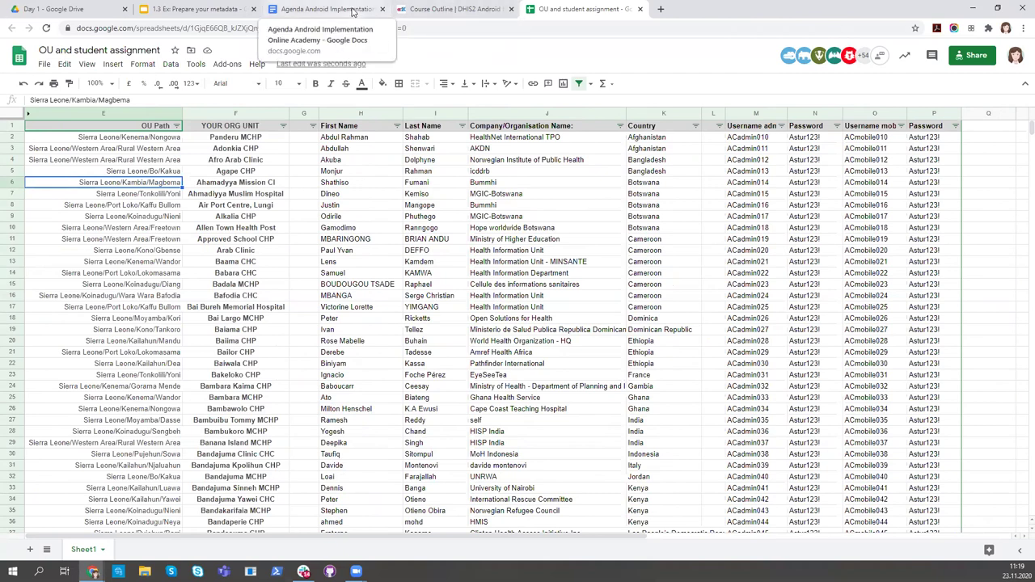
Return to the OU and student assignment spreadsheet and search it for two students' first names
{"action": "left_click", "coordinate": [226, 9]}
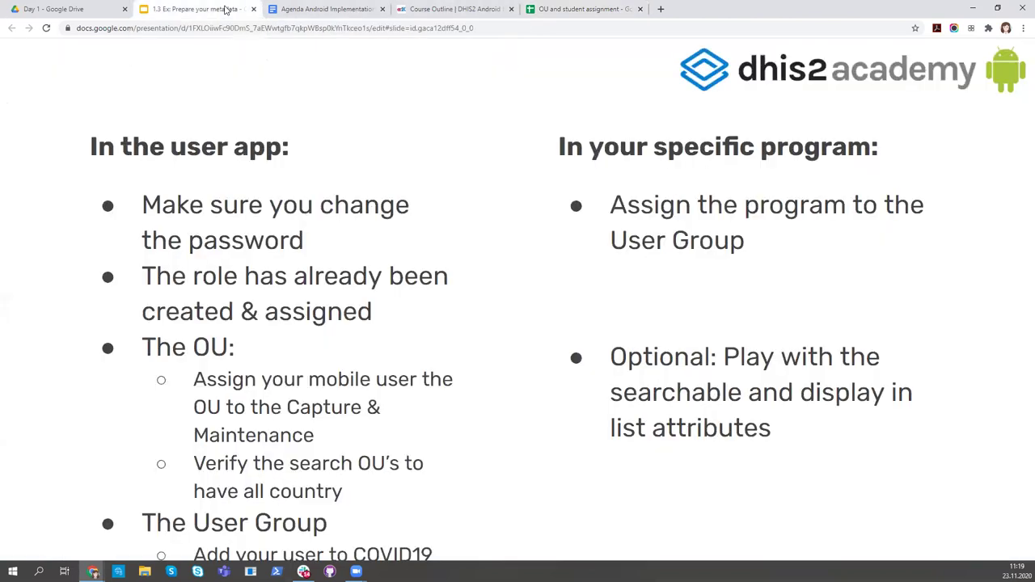
{"action": "left_click", "coordinate": [570, 9]}
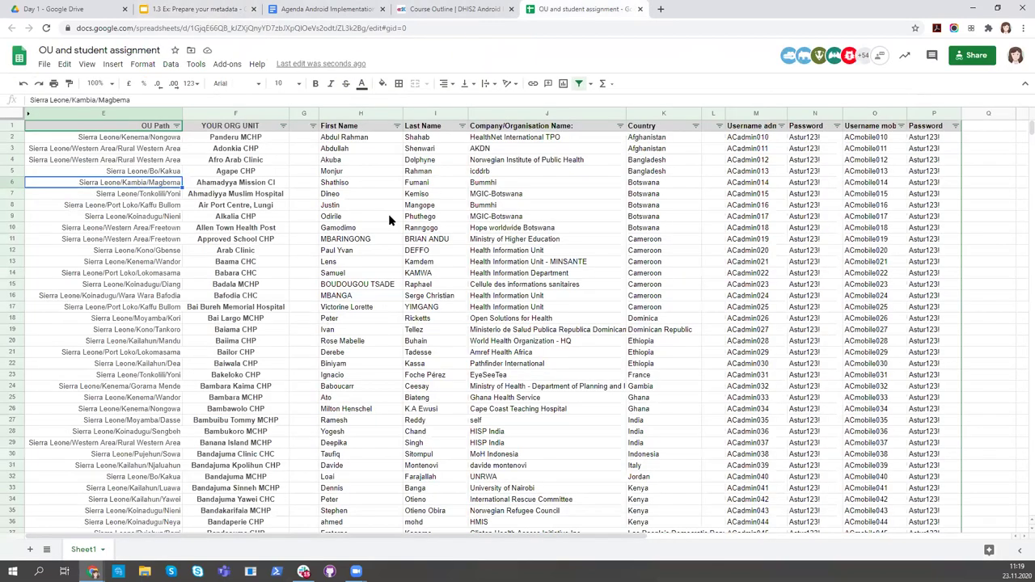
{"action": "key", "text": "ctrl+f"}
{"action": "type", "text": "mafende"}
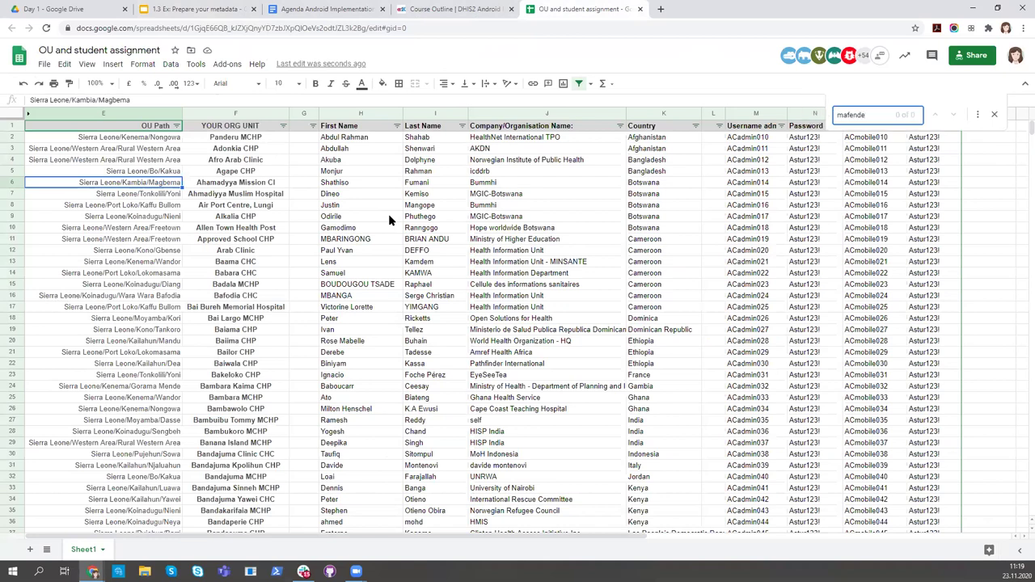
{"action": "key", "text": "BackSpace"}
{"action": "key", "text": "BackSpace"}
{"action": "key", "text": "BackSpace"}
{"action": "key", "text": "BackSpace"}
{"action": "key", "text": "BackSpace"}
{"action": "key", "text": "BackSpace"}
{"action": "key", "text": "BackSpace"}
{"action": "type", "text": "blaise"}
Search two more first names, the last finding no matches, then go to the Course Outline tab
{"action": "key", "text": "BackSpace"}
{"action": "key", "text": "BackSpace"}
{"action": "key", "text": "BackSpace"}
{"action": "key", "text": "BackSpace"}
{"action": "key", "text": "BackSpace"}
{"action": "key", "text": "BackSpace"}
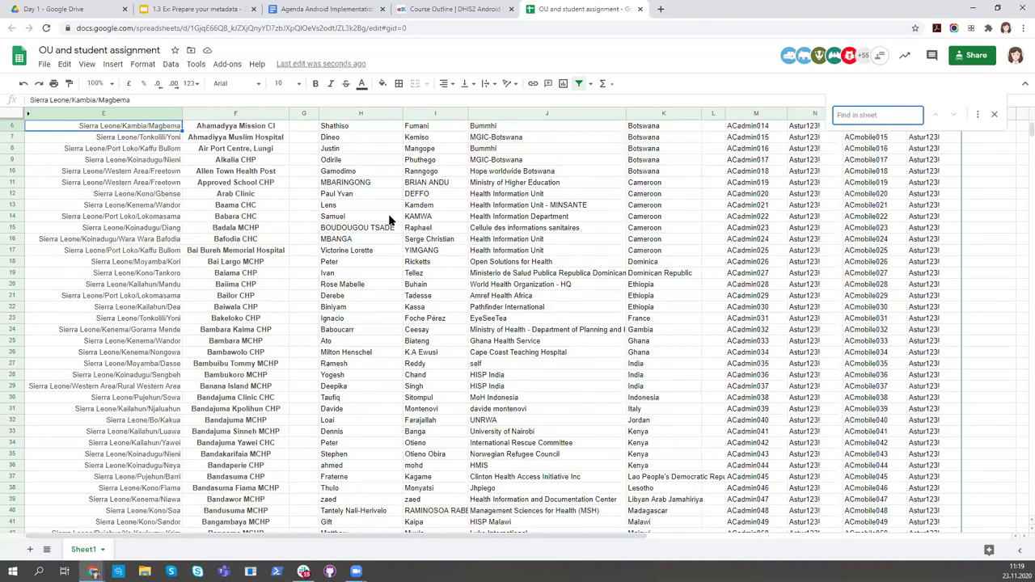
{"action": "type", "text": "mario"}
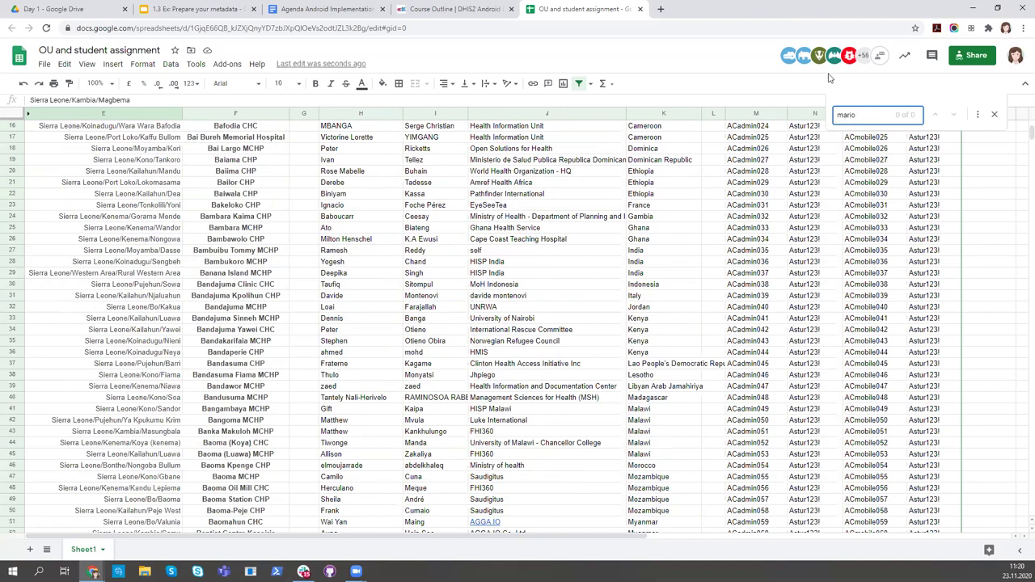
{"action": "double_click", "coordinate": [845, 114]}
{"action": "type", "text": "pero"}
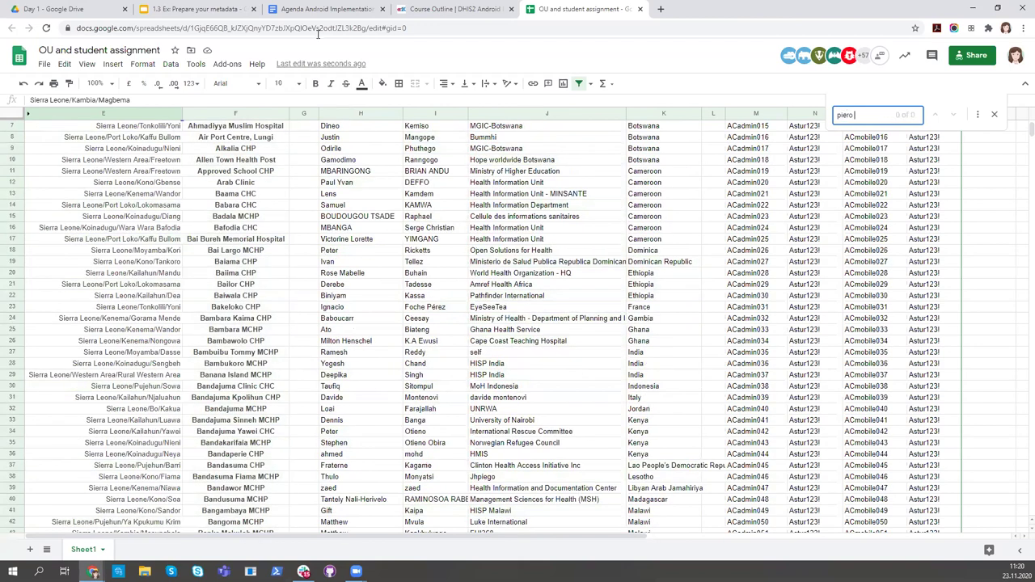
{"action": "left_click", "coordinate": [406, 6]}
View slide 12 of '1.3 Ex: Prepare your metadata', then return to the OU and student assignment spreadsheet
{"action": "left_click", "coordinate": [332, 9]}
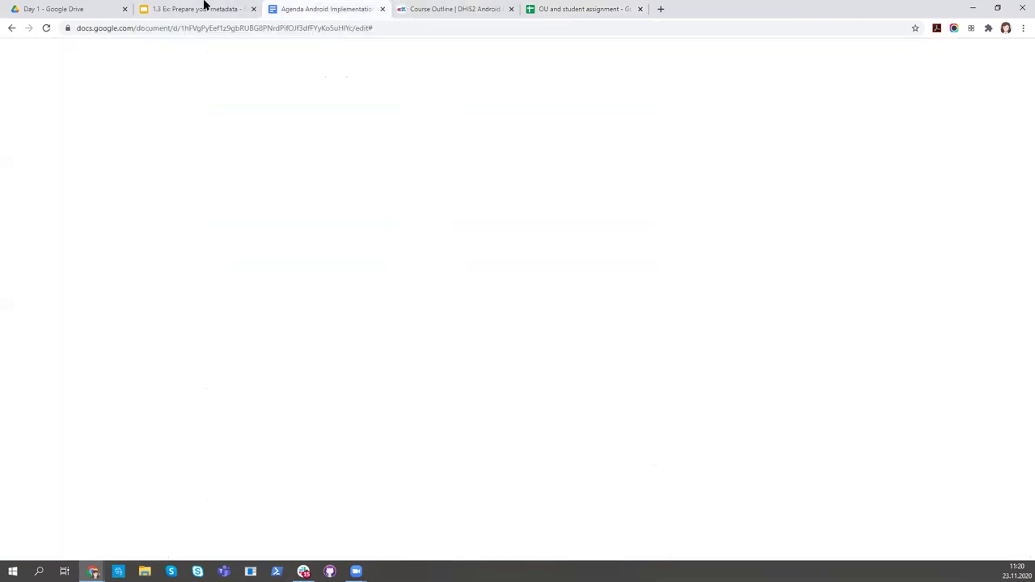
{"action": "left_click", "coordinate": [202, 6]}
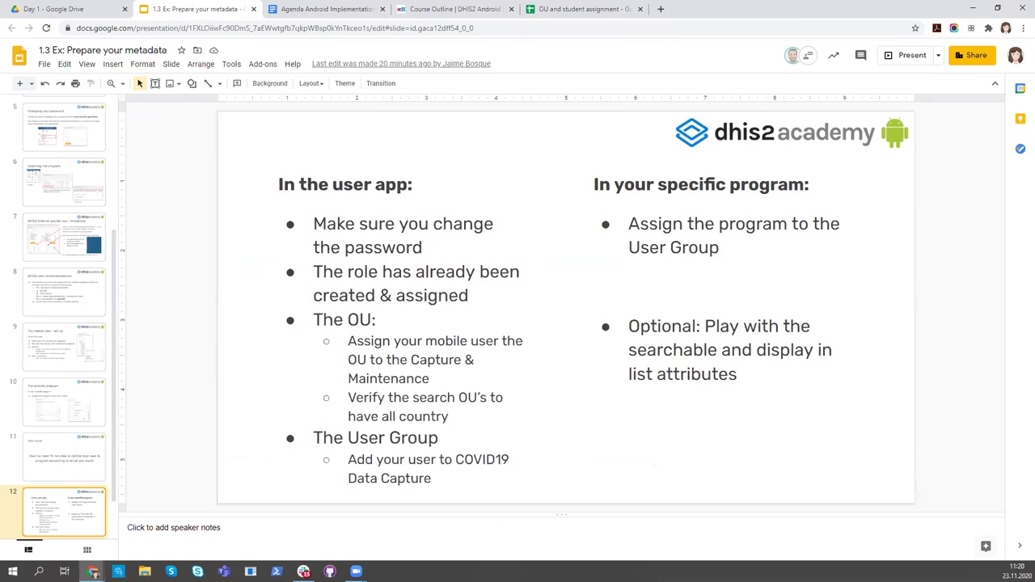
{"action": "key", "text": "alt+Tab"}
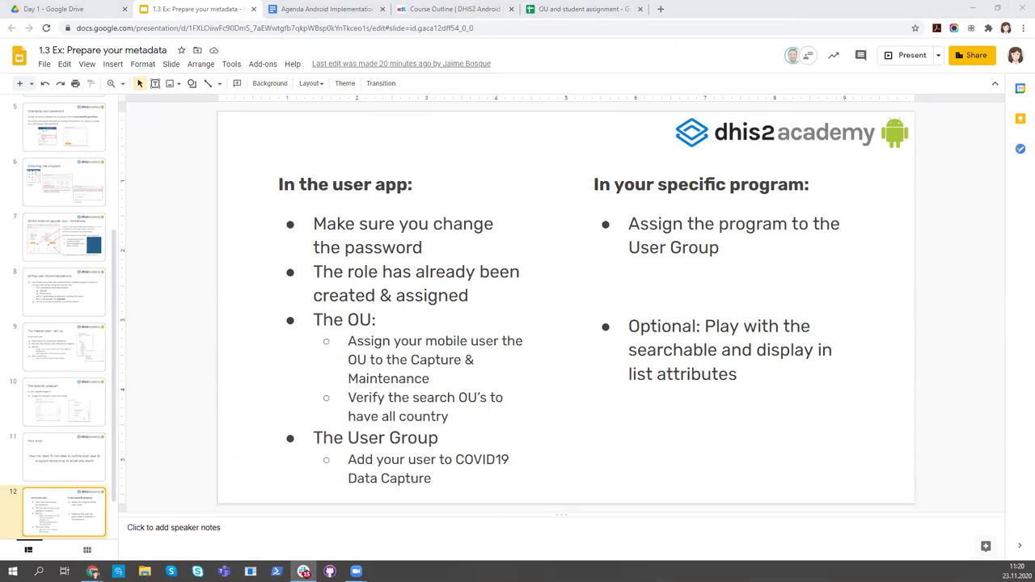
{"action": "left_click", "coordinate": [542, 9]}
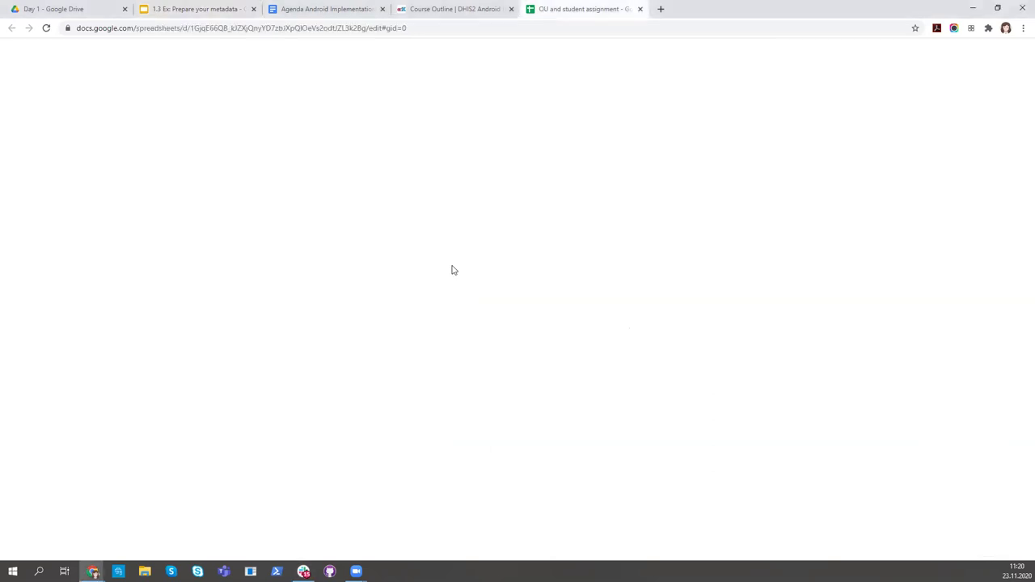
Scroll the roster, replace the no-match search with another student's name, then clear it
{"action": "scroll", "coordinate": [453, 269], "scroll_direction": "down", "scroll_amount": 10}
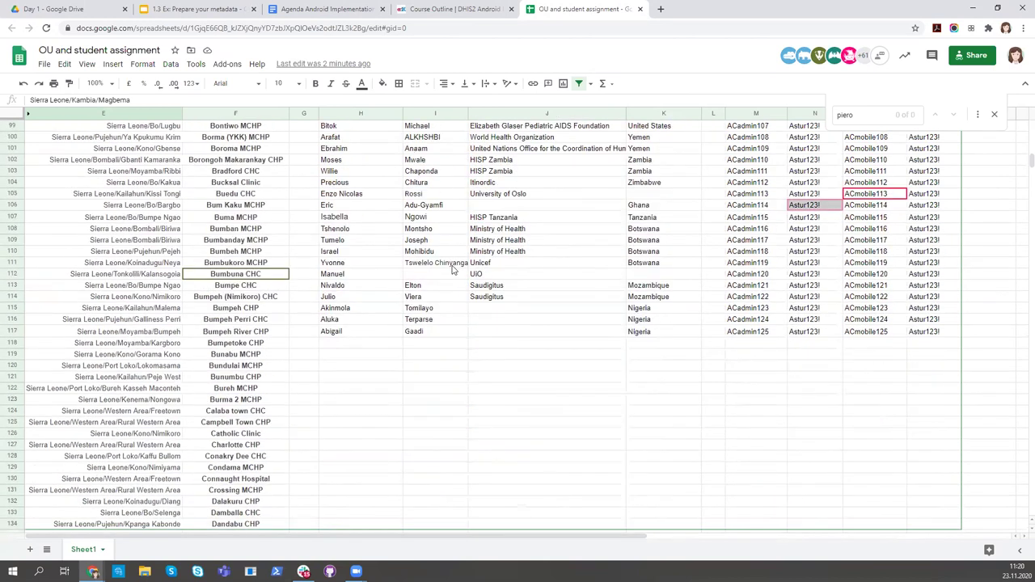
{"action": "scroll", "coordinate": [453, 269], "scroll_direction": "up", "scroll_amount": 2}
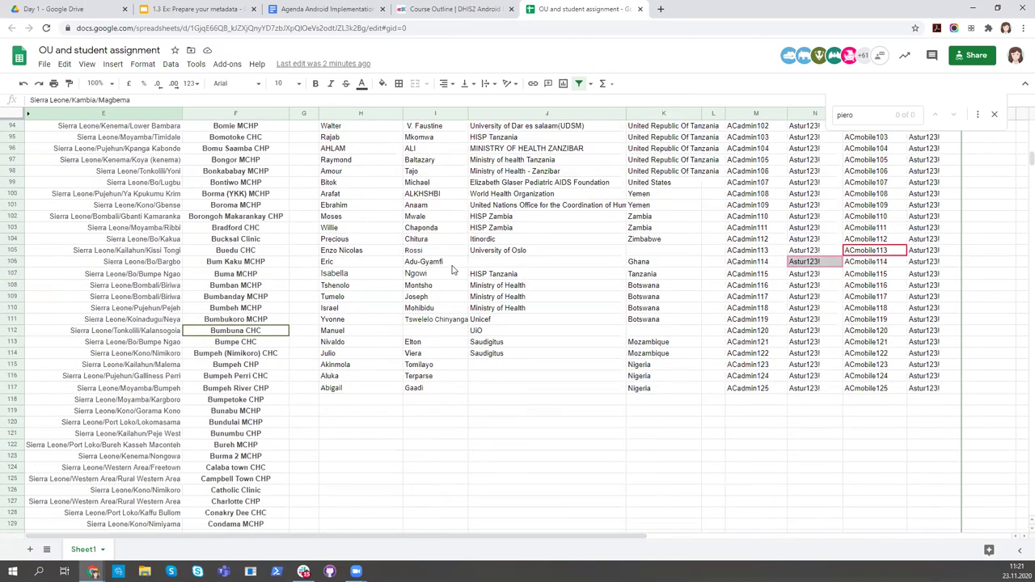
{"action": "scroll", "coordinate": [453, 269], "scroll_direction": "up", "scroll_amount": 4}
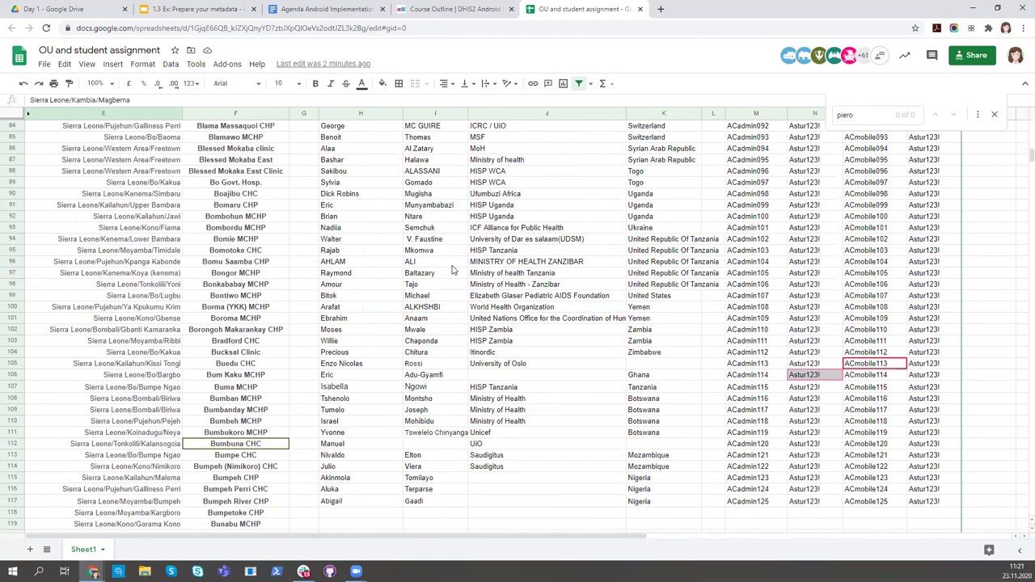
{"action": "scroll", "coordinate": [452, 269], "scroll_direction": "up", "scroll_amount": 4}
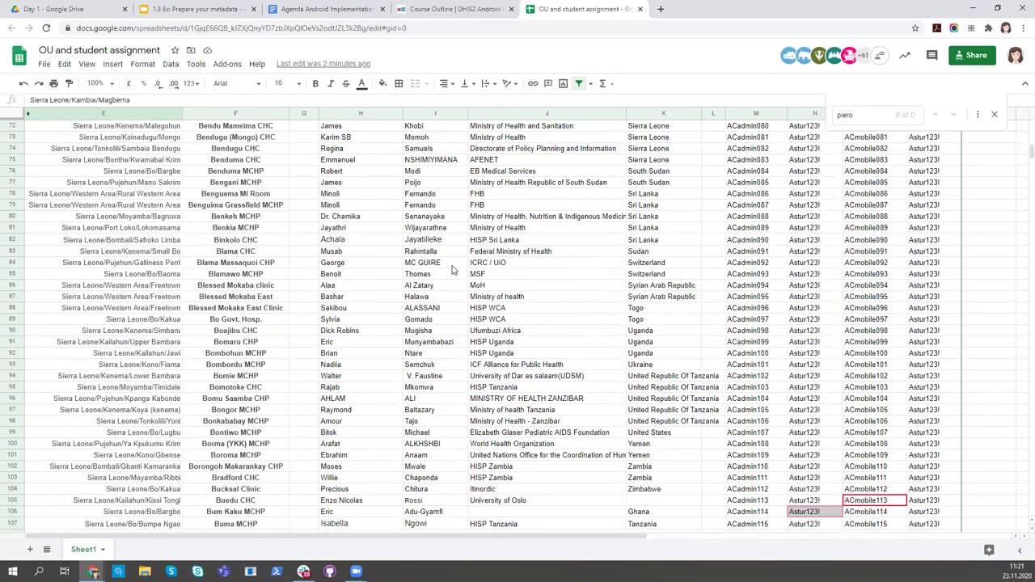
{"action": "scroll", "coordinate": [453, 291], "scroll_direction": "down", "scroll_amount": 4}
{"action": "scroll", "coordinate": [452, 291], "scroll_direction": "down", "scroll_amount": 5}
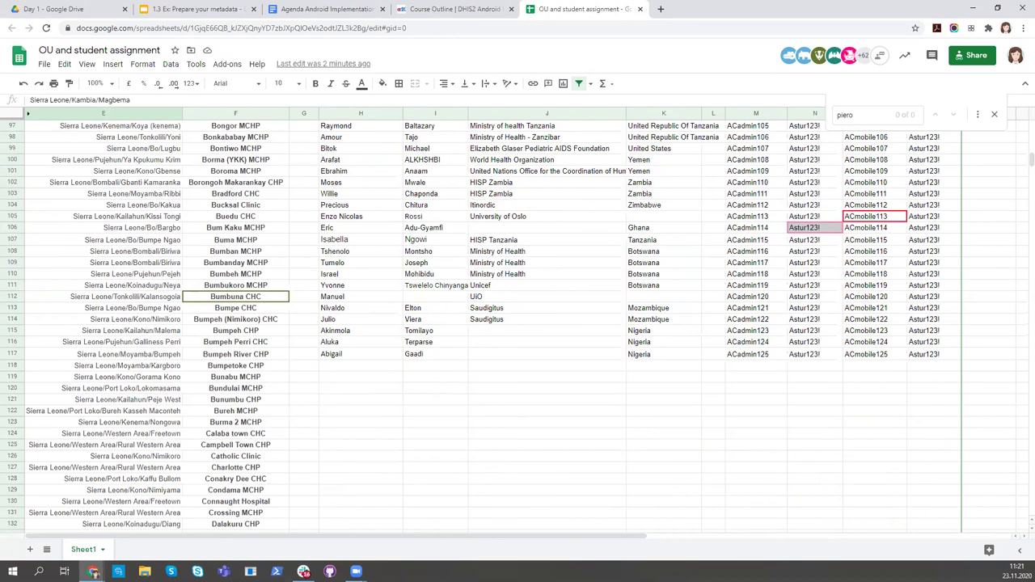
{"action": "left_click", "coordinate": [623, 383]}
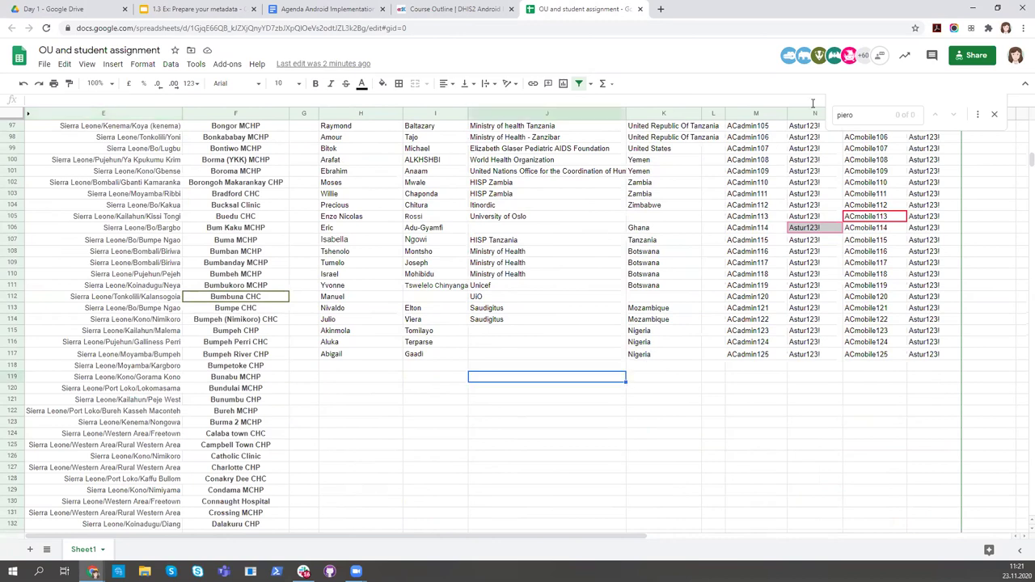
{"action": "double_click", "coordinate": [844, 114]}
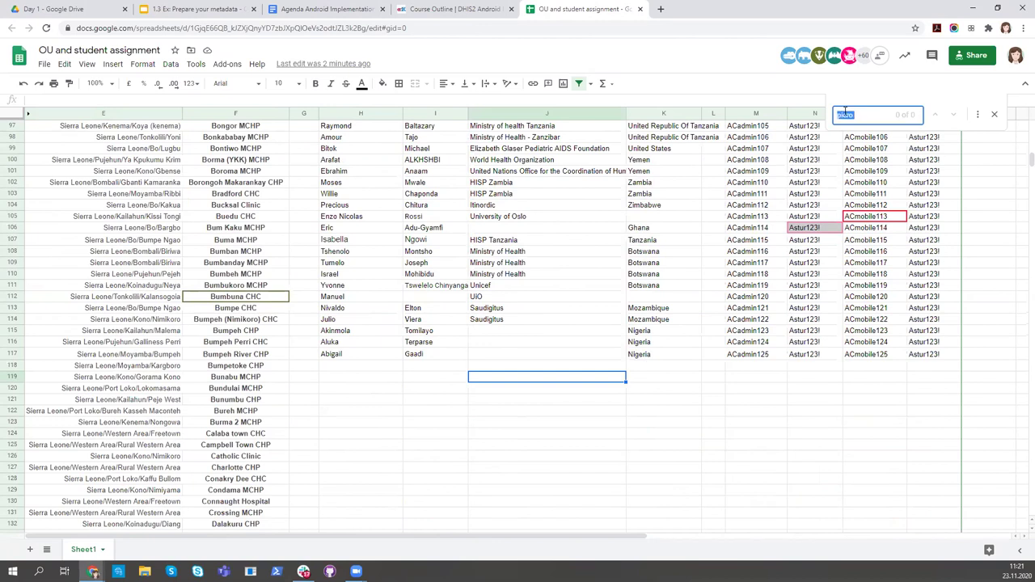
{"action": "type", "text": "dieter"}
{"action": "key", "text": "BackSpace"}
{"action": "key", "text": "BackSpace"}
{"action": "key", "text": "BackSpace"}
{"action": "key", "text": "BackSpace"}
{"action": "key", "text": "BackSpace"}
{"action": "key", "text": "BackSpace"}
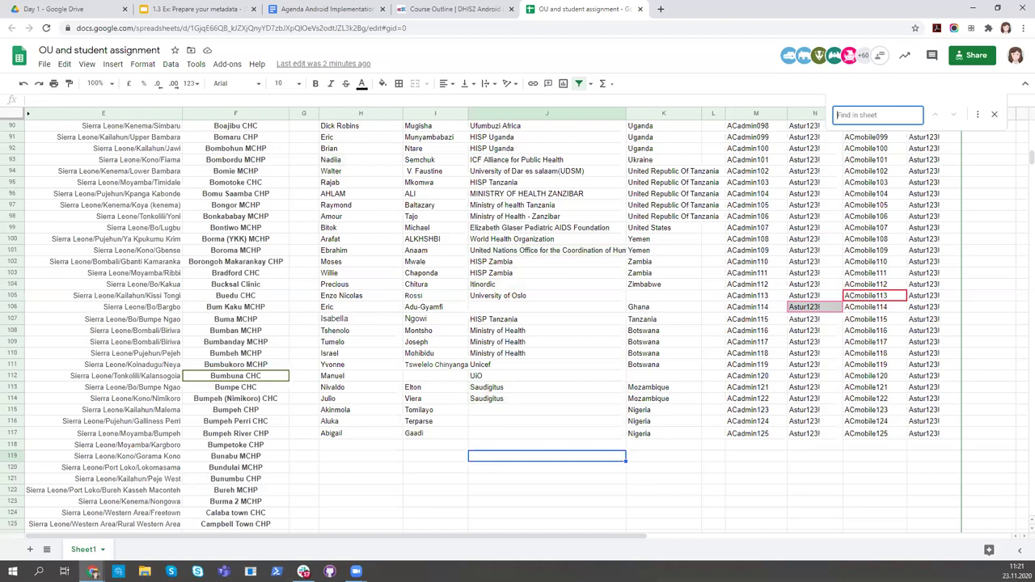
{"action": "key", "text": "alt+Tab"}
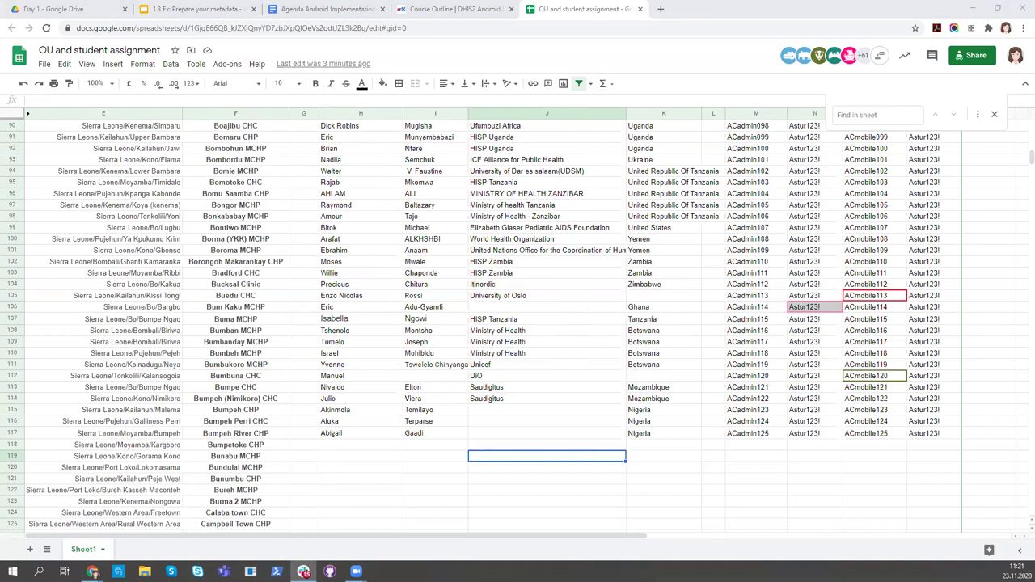
Find a student by first name and select their row 29, assigned to Banana Island MCHP
{"action": "scroll", "coordinate": [477, 377], "scroll_direction": "up", "scroll_amount": 2}
{"action": "scroll", "coordinate": [477, 377], "scroll_direction": "up", "scroll_amount": 8}
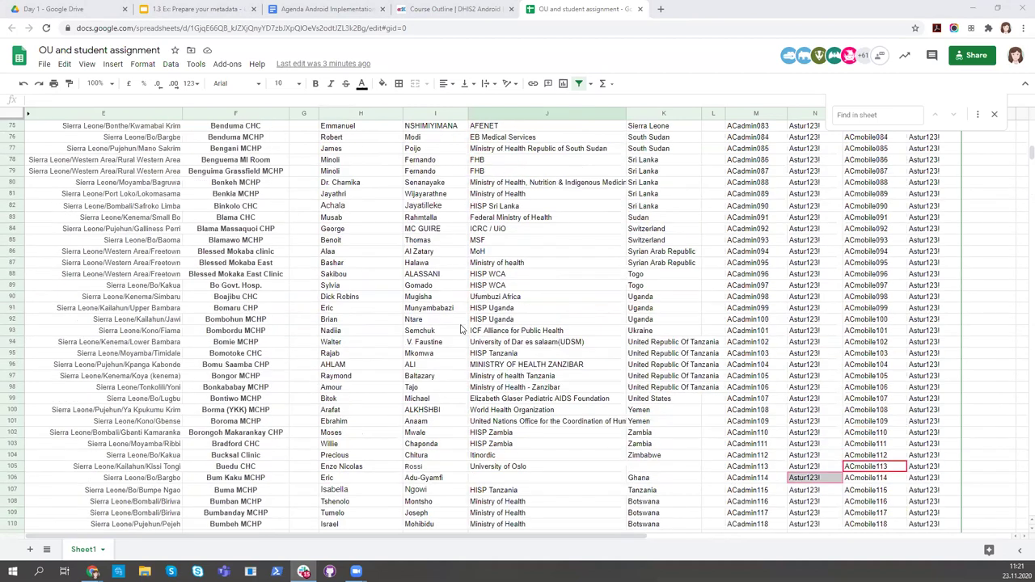
{"action": "left_click", "coordinate": [457, 319]}
{"action": "key", "text": "ctrl+f"}
{"action": "type", "text": "deep"}
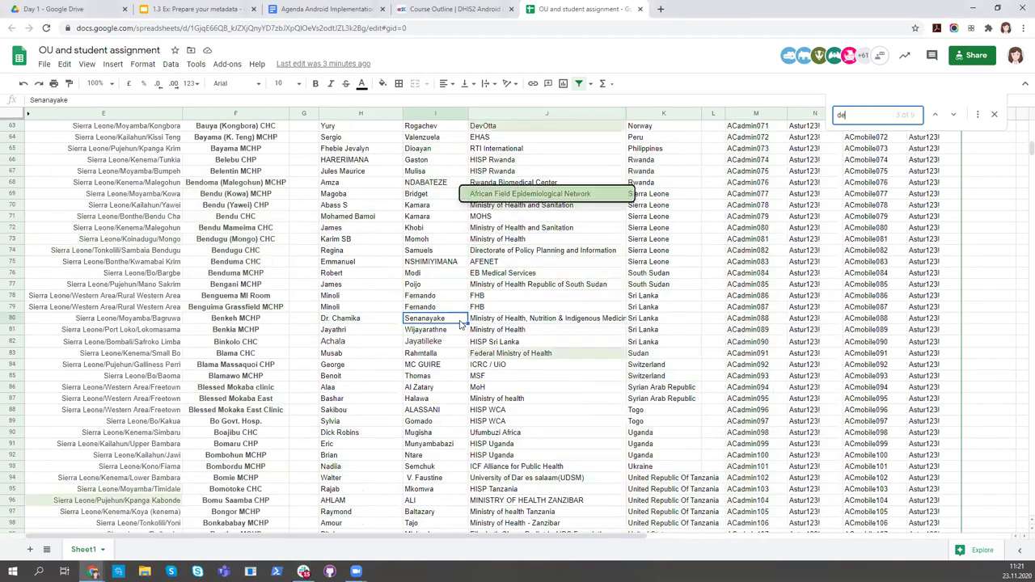
{"action": "key", "text": "Return"}
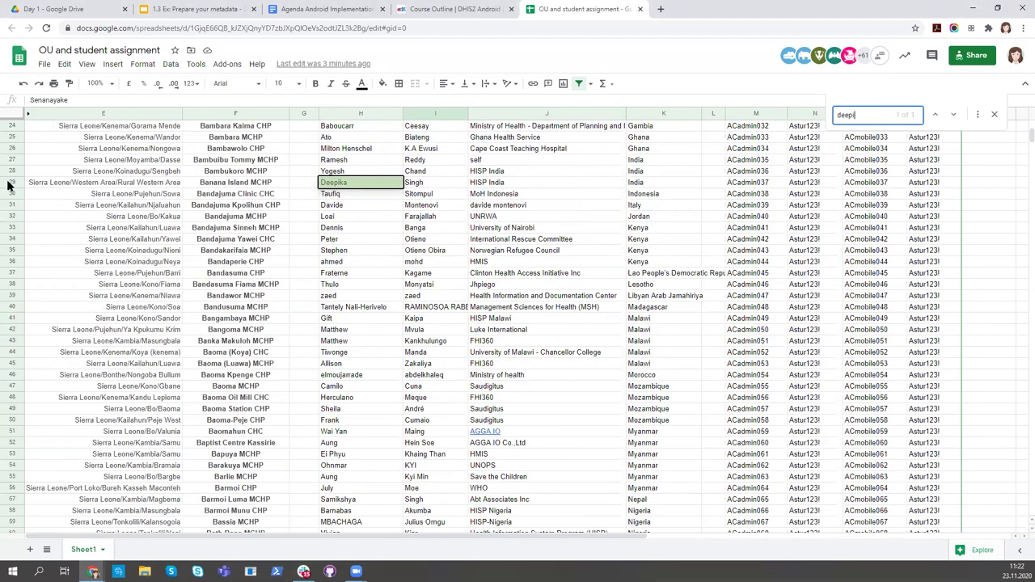
{"action": "left_click", "coordinate": [12, 183]}
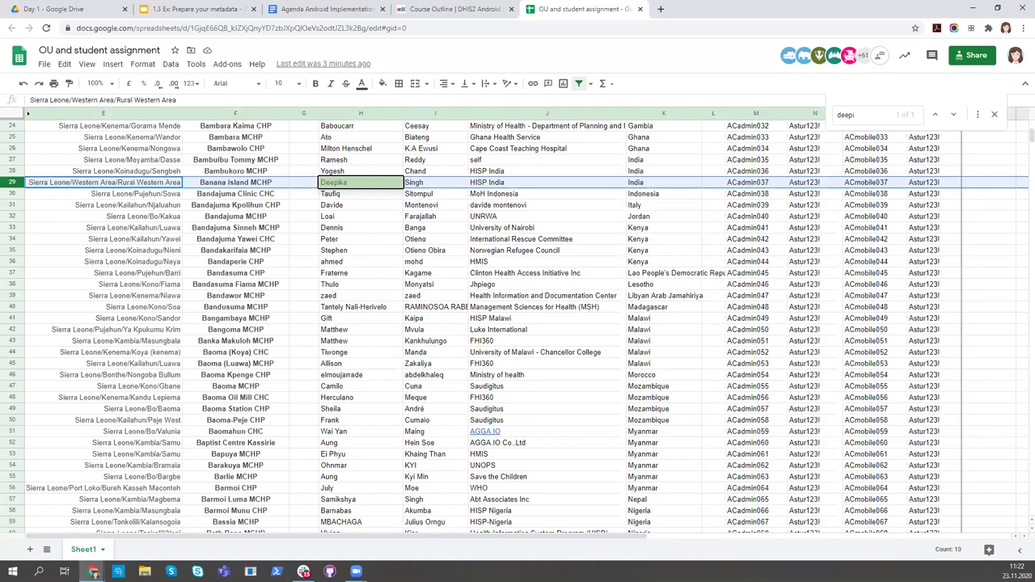
{"action": "left_click", "coordinate": [303, 571]}
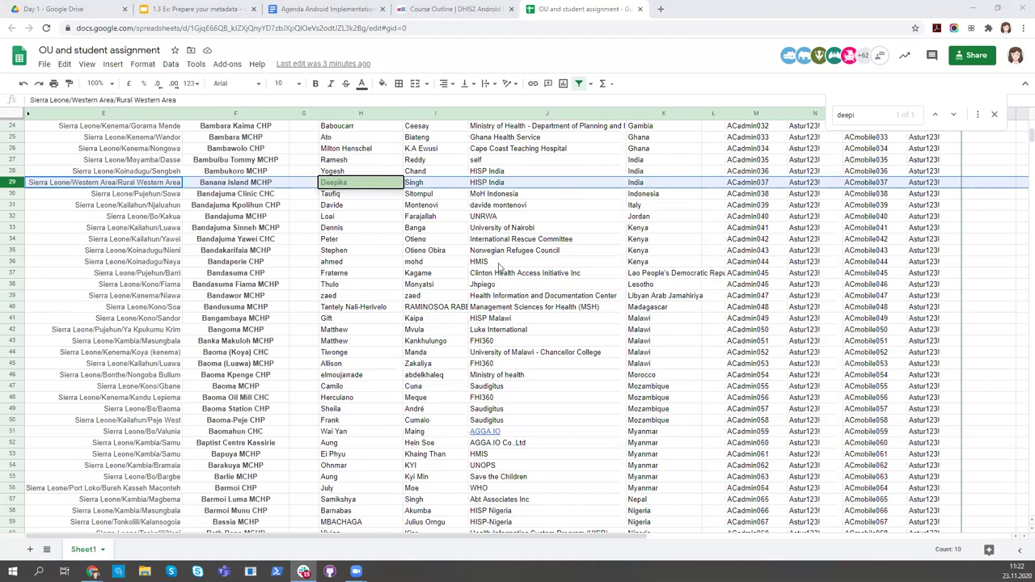
Search the next student's first name, matching row 46 (Baoma Kpenge CHP), then select Username admin column M
{"action": "left_click", "coordinate": [841, 116]}
{"action": "type", "text": "abd"}
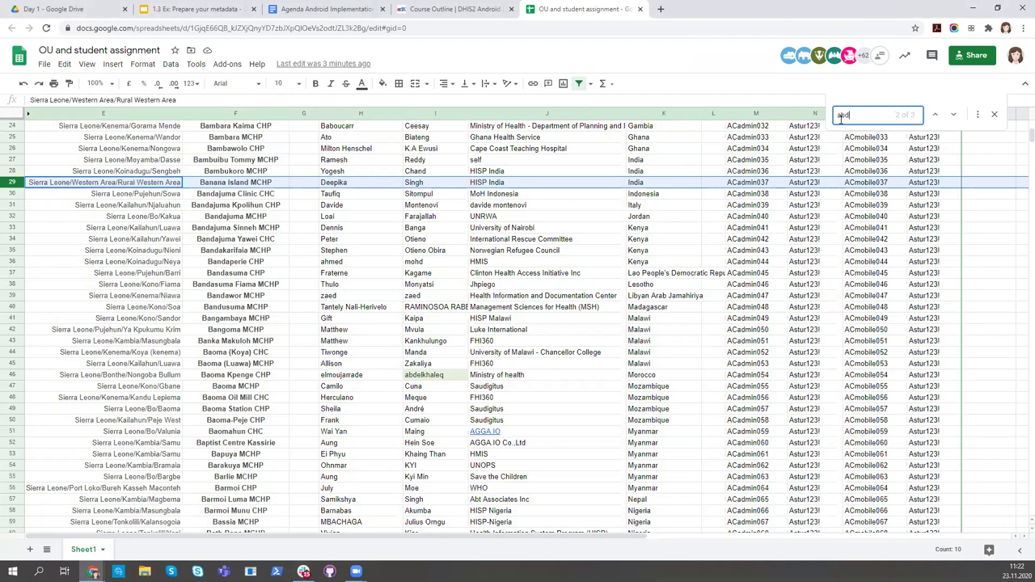
{"action": "type", "text": "el"}
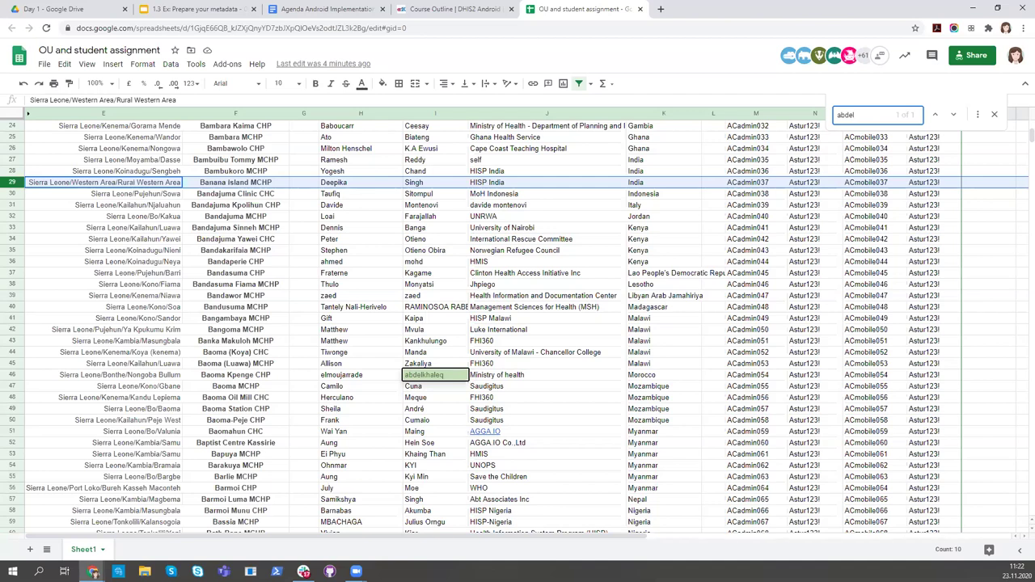
{"action": "scroll", "coordinate": [768, 166], "scroll_direction": "up", "scroll_amount": 7}
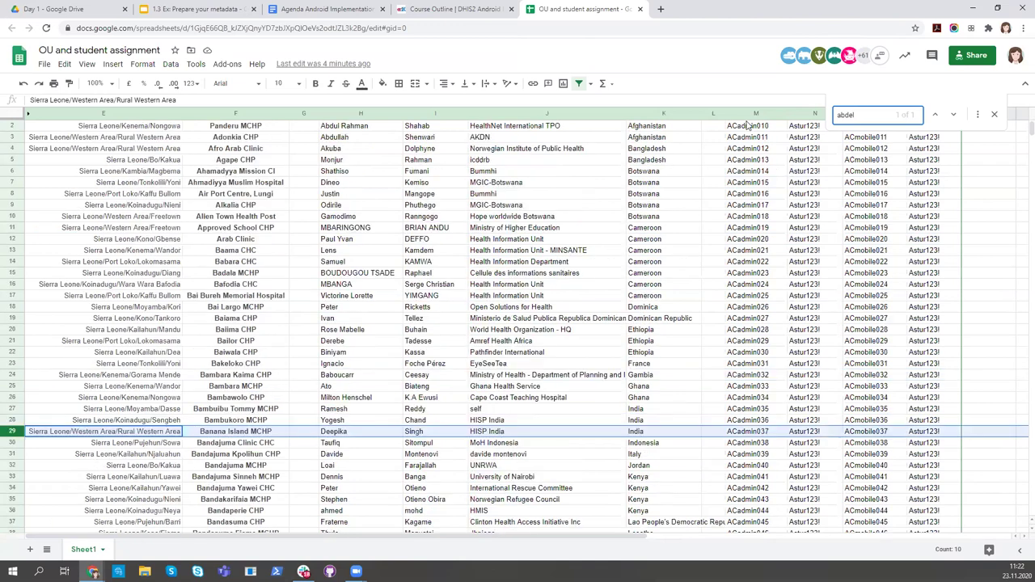
{"action": "scroll", "coordinate": [748, 125], "scroll_direction": "up", "scroll_amount": 1}
{"action": "left_click", "coordinate": [747, 114]}
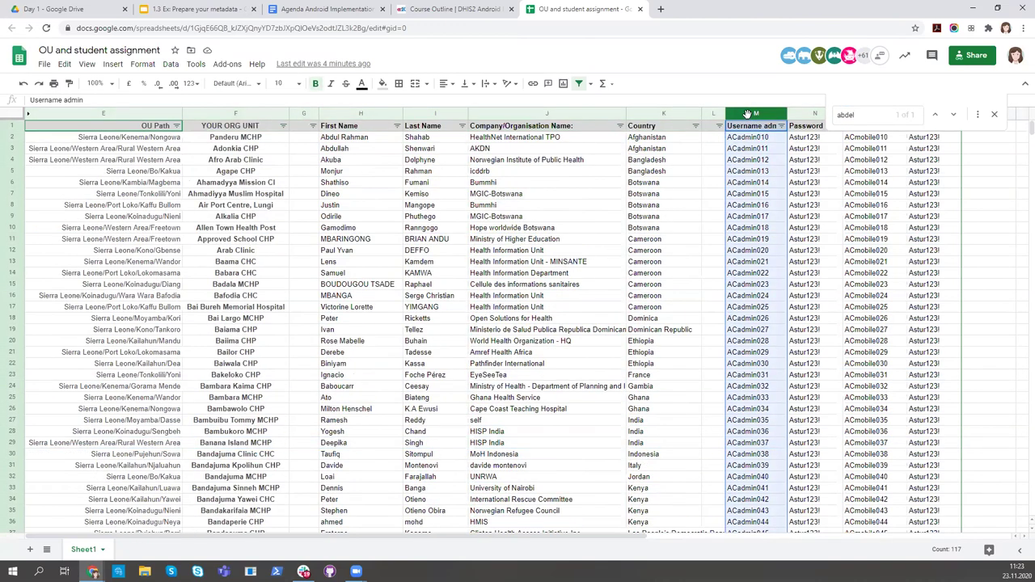
Close Find, select mobile username column O, then search a student's name matching row 115 (Bumpeh CHP)
{"action": "key", "text": "Escape"}
{"action": "scroll", "coordinate": [873, 243], "scroll_direction": "down", "scroll_amount": 3}
{"action": "left_click", "coordinate": [873, 113]}
{"action": "scroll", "coordinate": [865, 231], "scroll_direction": "up", "scroll_amount": 3}
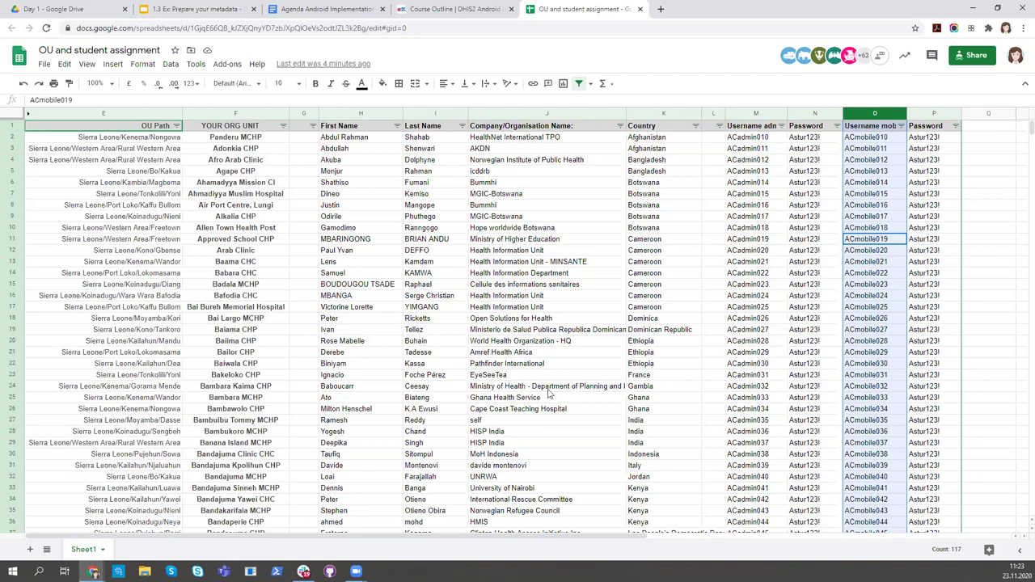
{"action": "left_click", "coordinate": [636, 308]}
{"action": "key", "text": "ctrl+f"}
{"action": "type", "text": "tomi"}
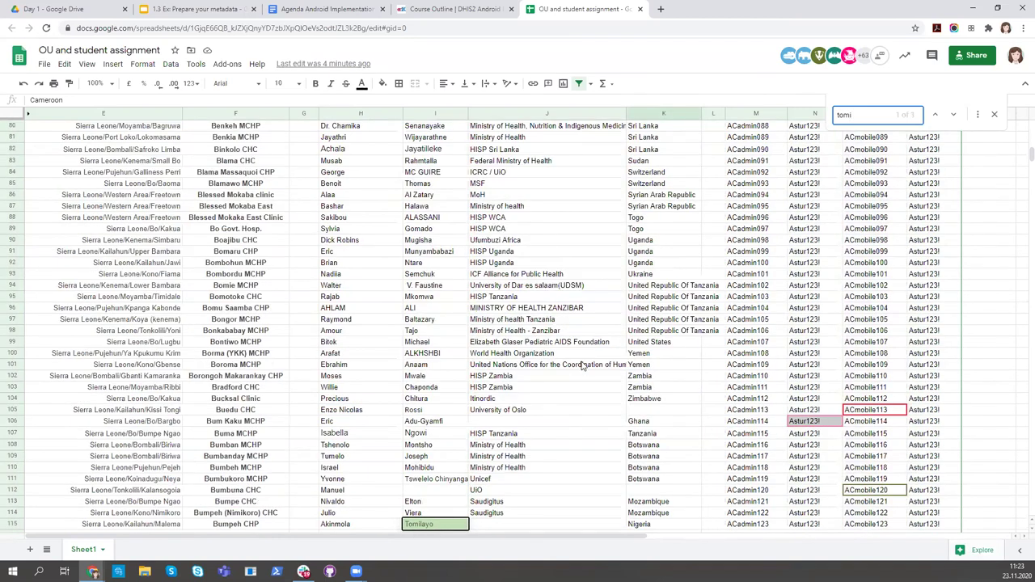
{"action": "scroll", "coordinate": [581, 365], "scroll_direction": "up", "scroll_amount": 5}
{"action": "scroll", "coordinate": [580, 365], "scroll_direction": "up", "scroll_amount": 3}
{"action": "scroll", "coordinate": [580, 365], "scroll_direction": "down", "scroll_amount": 10}
{"action": "scroll", "coordinate": [512, 471], "scroll_direction": "down", "scroll_amount": 1}
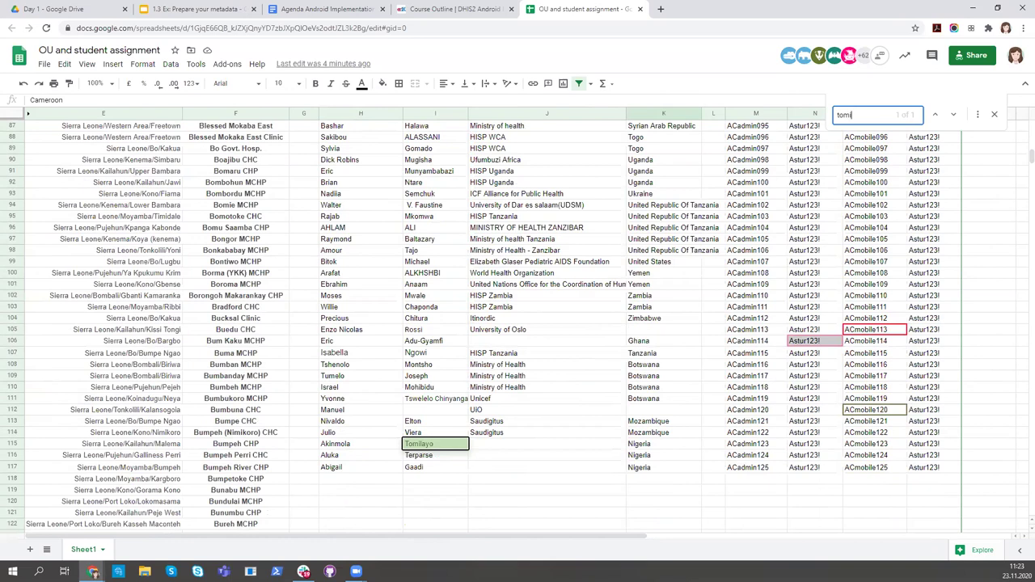
{"action": "key", "text": "alt+Tab"}
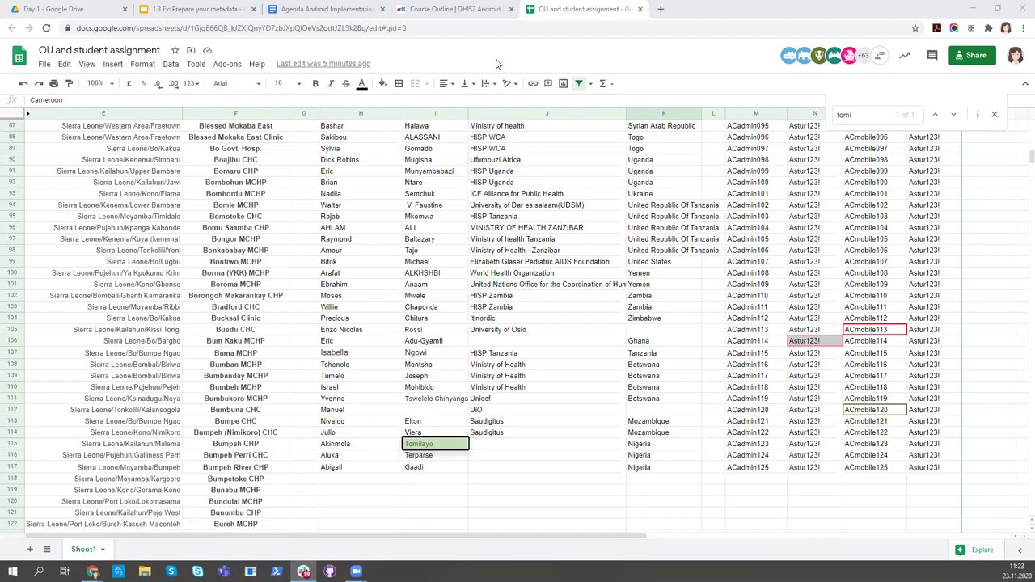
{"action": "left_click", "coordinate": [93, 572]}
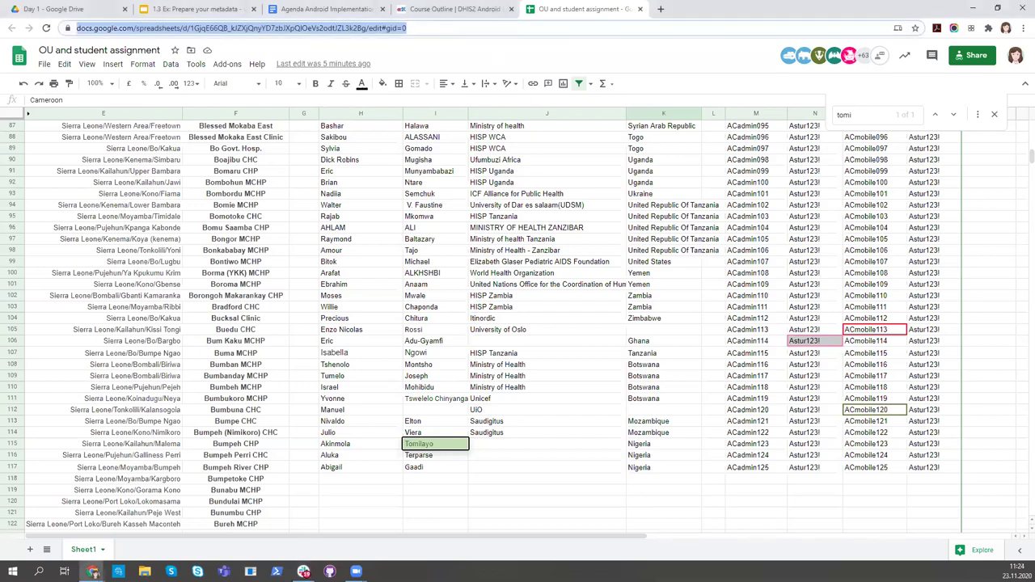
{"action": "key", "text": "alt+Tab"}
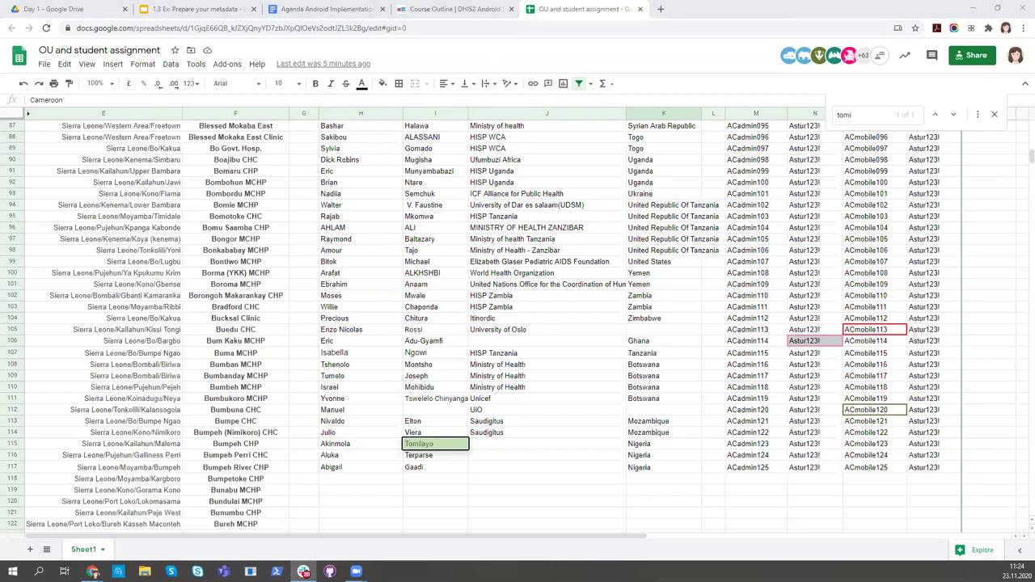
Read row 115's admin username and password, and paste an e-mail address into cell H118
{"action": "left_click", "coordinate": [360, 479]}
{"action": "left_click", "coordinate": [750, 444]}
{"action": "left_click", "coordinate": [800, 446]}
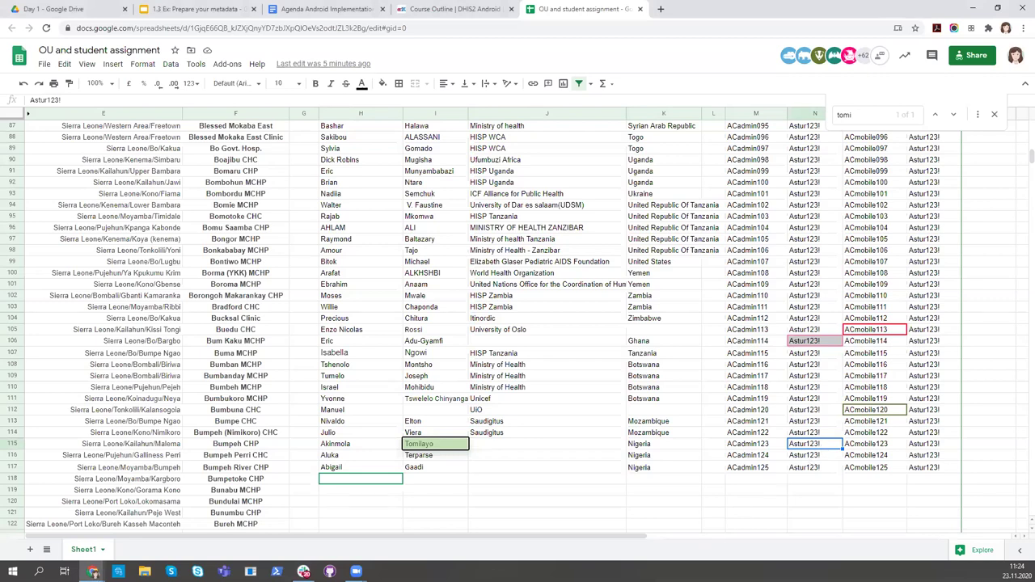
{"action": "left_click", "coordinate": [303, 571]}
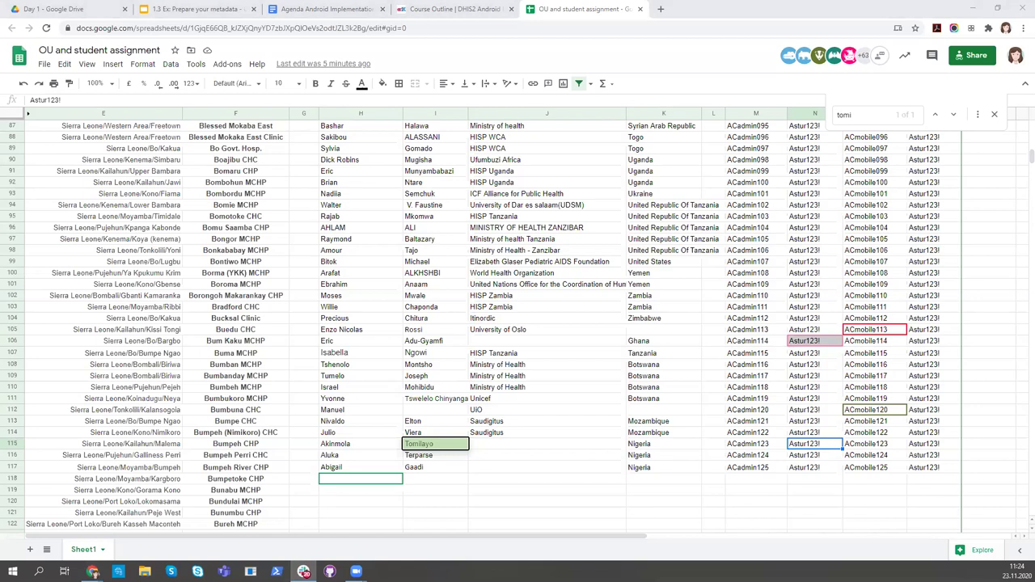
{"action": "key", "text": "ctrl+v"}
{"action": "left_click", "coordinate": [663, 478]}
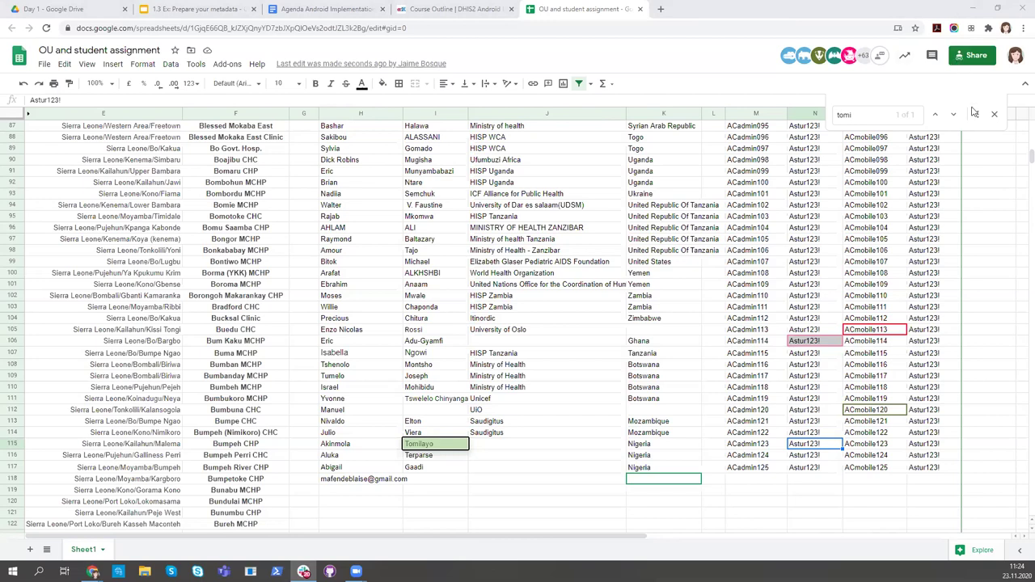
{"action": "left_click", "coordinate": [435, 444]}
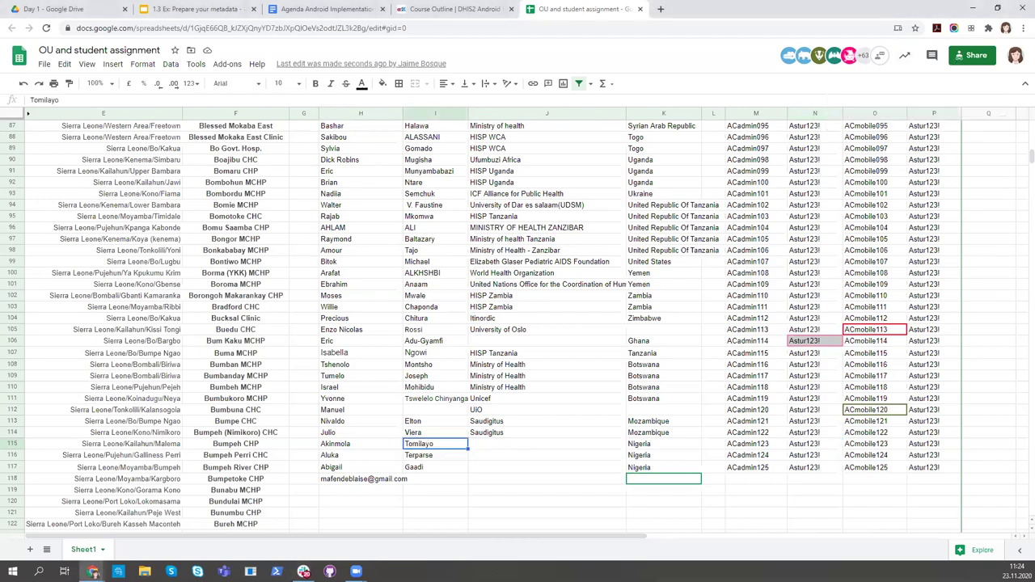
{"action": "key", "text": "alt+Tab"}
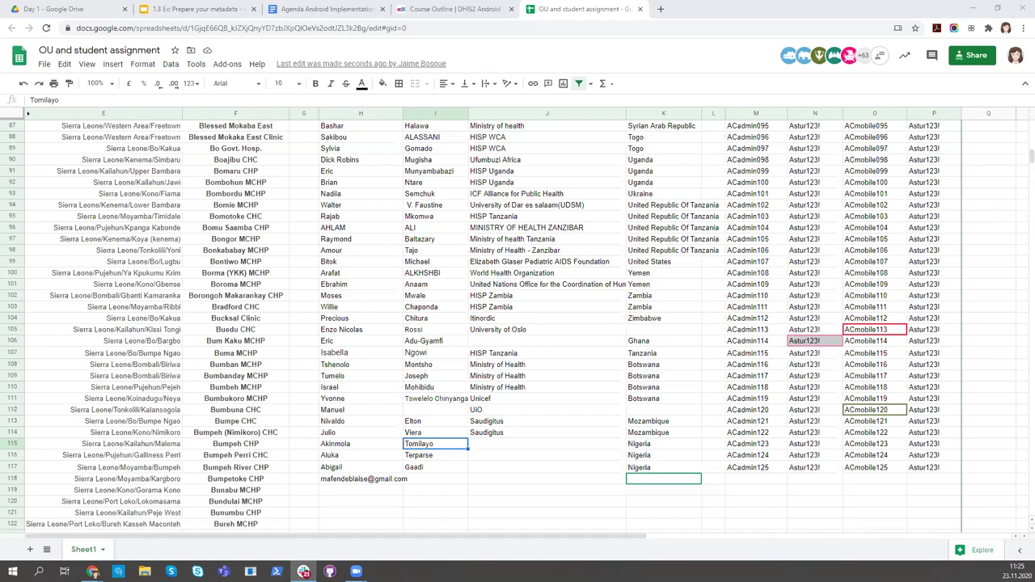
Search another student's first name and select their org unit, Benkeh MCHP, in cell F80
{"action": "scroll", "coordinate": [717, 168], "scroll_direction": "up", "scroll_amount": 6}
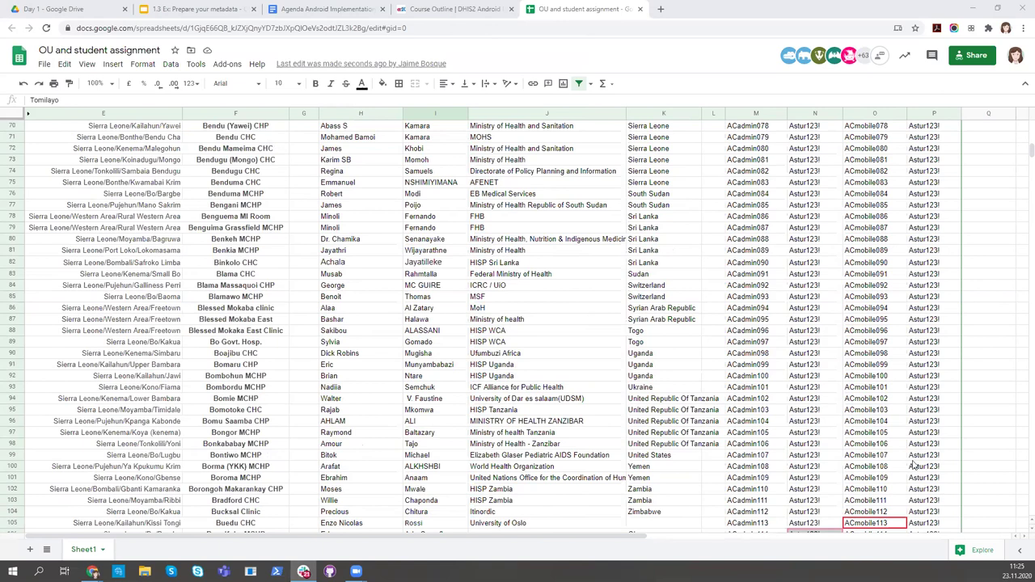
{"action": "left_click", "coordinate": [947, 219]}
{"action": "key", "text": "ctrl+f"}
{"action": "type", "text": "chamik"}
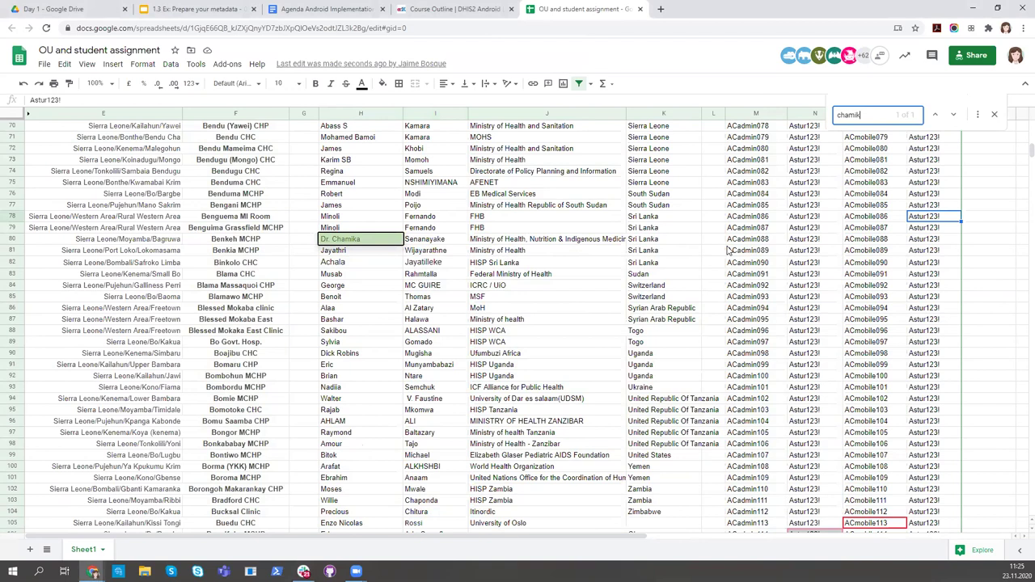
{"action": "left_click", "coordinate": [211, 241]}
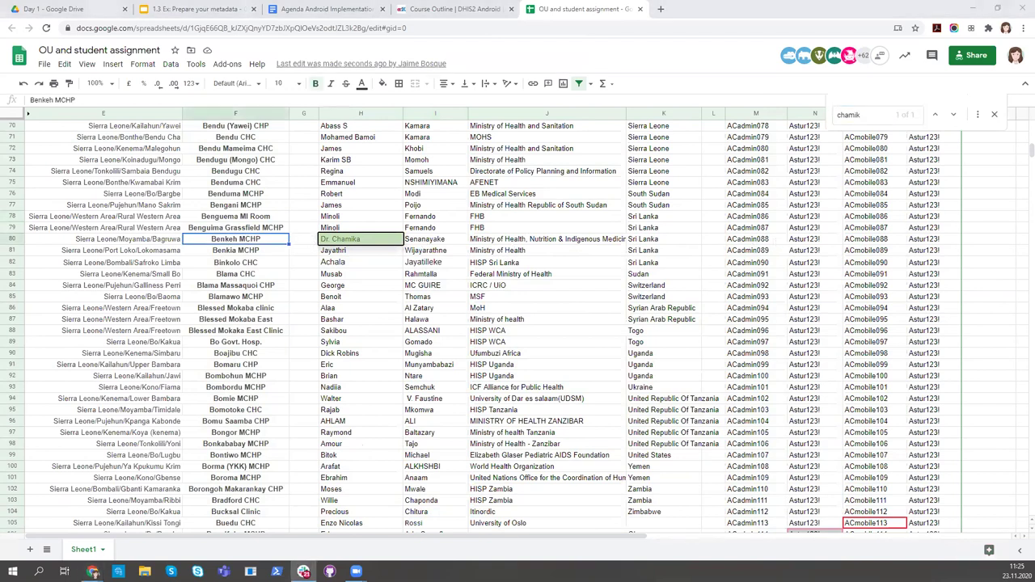
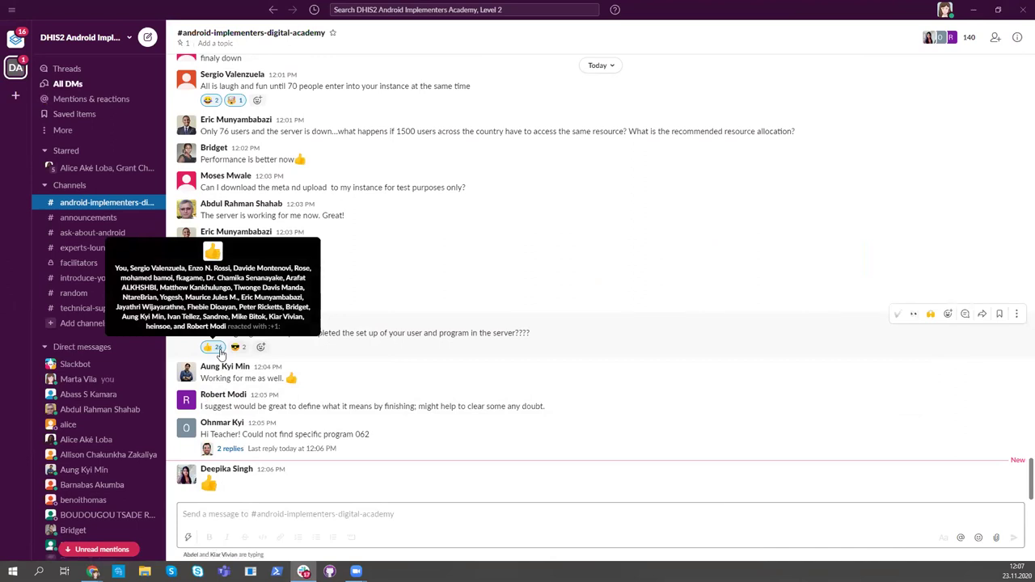
Bring Slack forward to read the newest channel replies, then switch back to the browser
{"action": "mouse_move", "coordinate": [237, 349]}
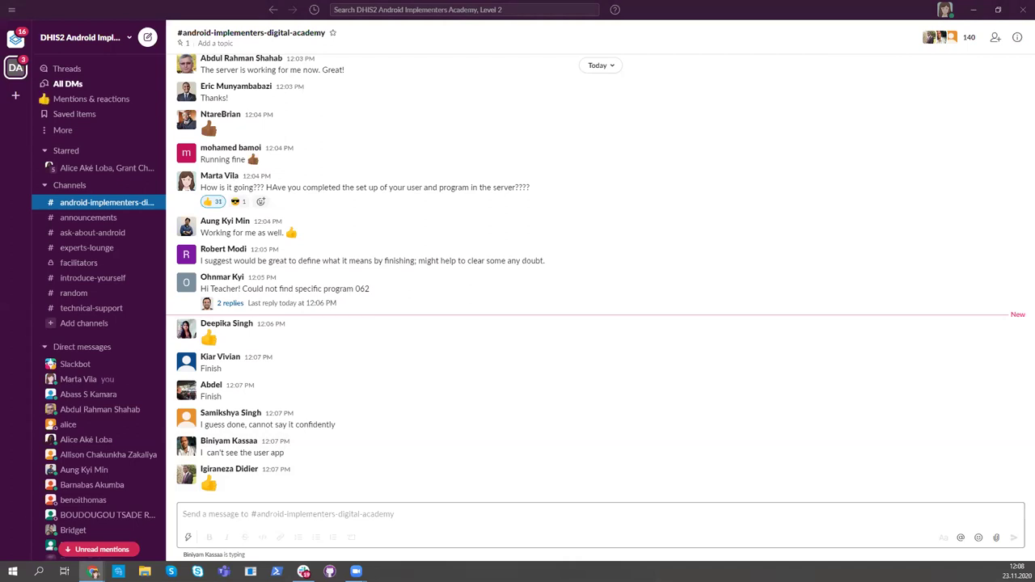
{"action": "left_click", "coordinate": [826, 5]}
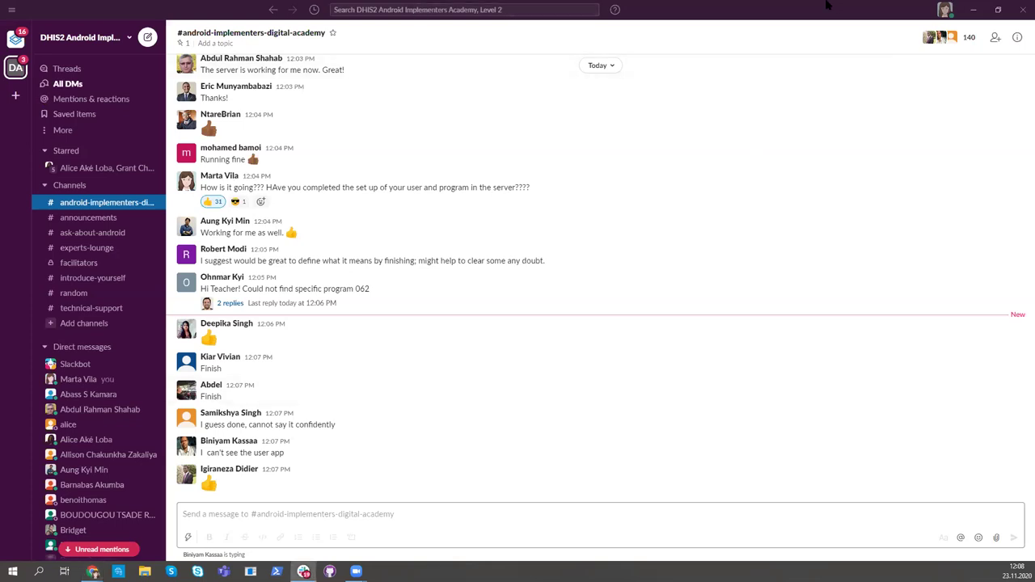
{"action": "key", "text": "alt+Tab"}
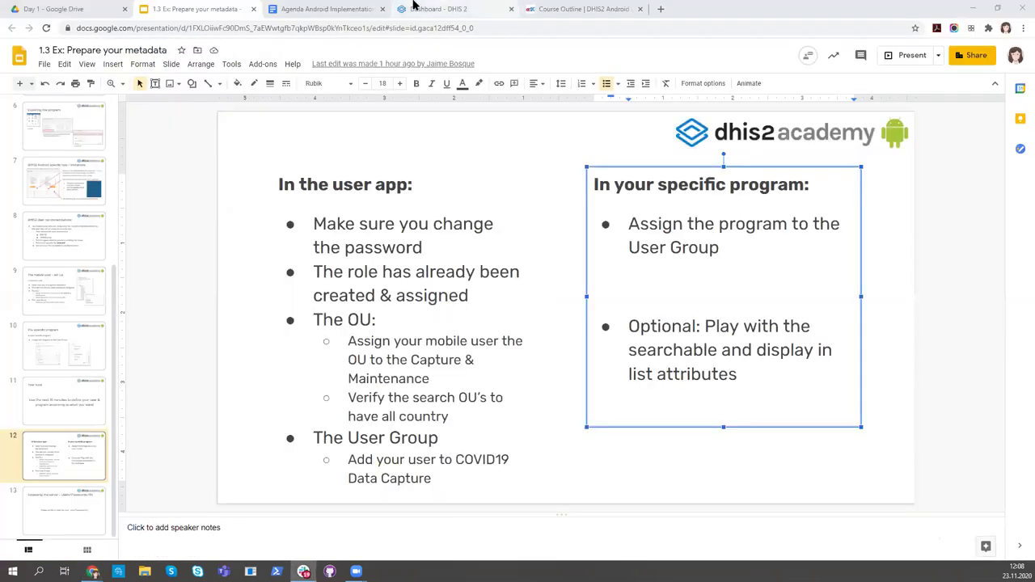
Return to the DHIS2 dashboard tab and log out through the profile menu
{"action": "left_click", "coordinate": [422, 7]}
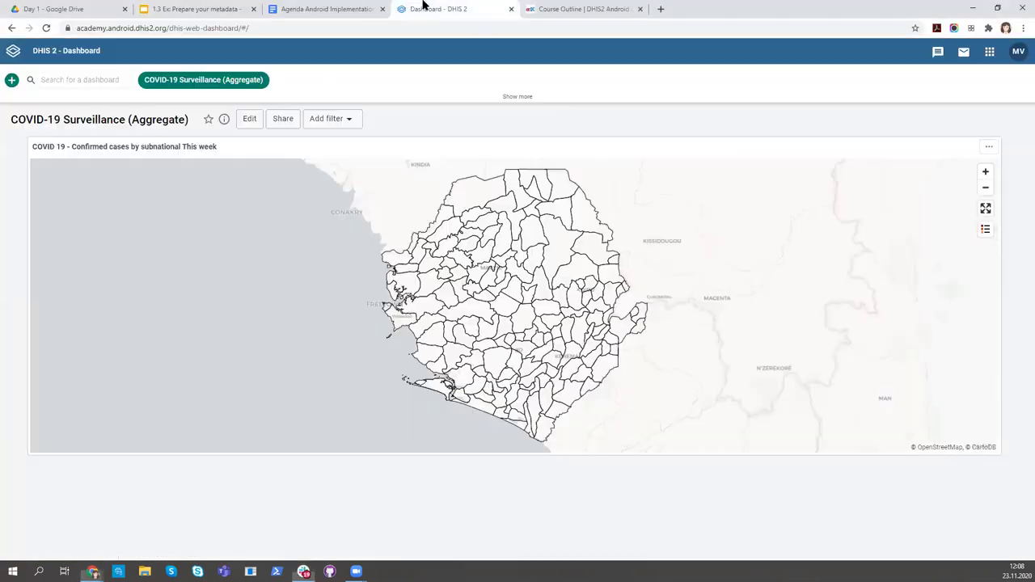
{"action": "left_click", "coordinate": [989, 54]}
{"action": "type", "text": "use"}
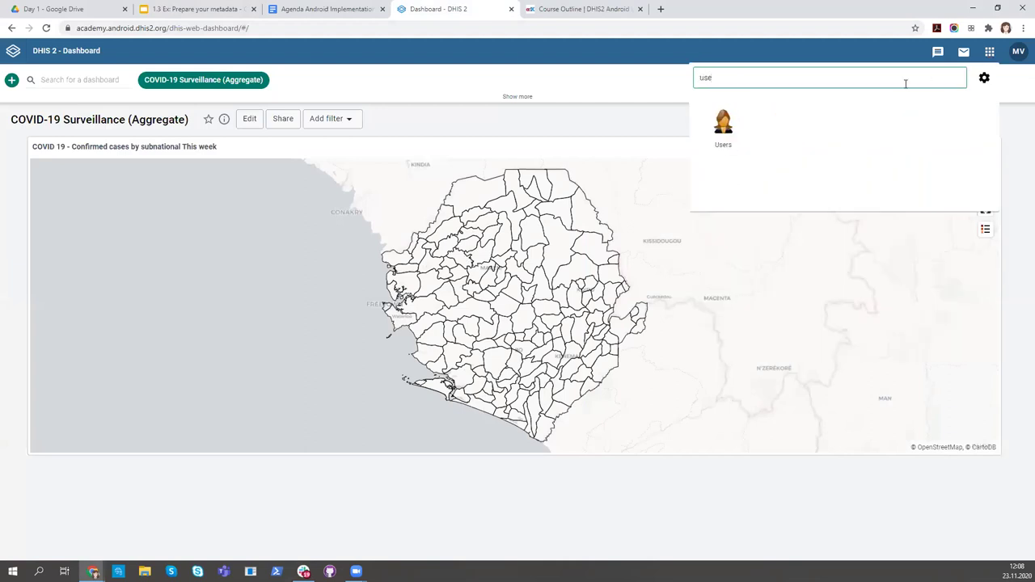
{"action": "key", "text": "alt+Tab"}
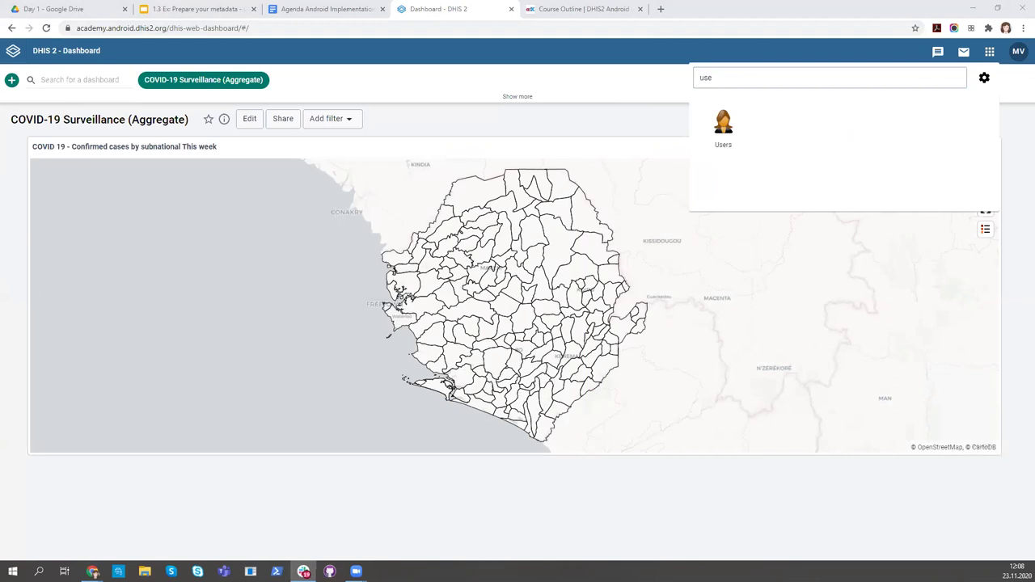
{"action": "left_click", "coordinate": [1019, 55]}
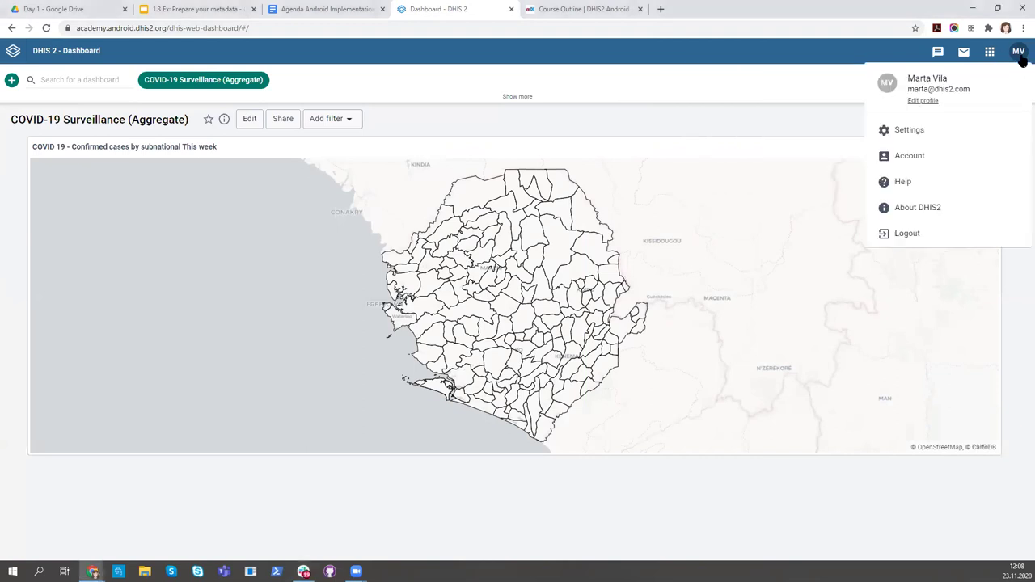
{"action": "left_click", "coordinate": [914, 236]}
Sign back in with the admin training account's username and password
{"action": "double_click", "coordinate": [503, 175]}
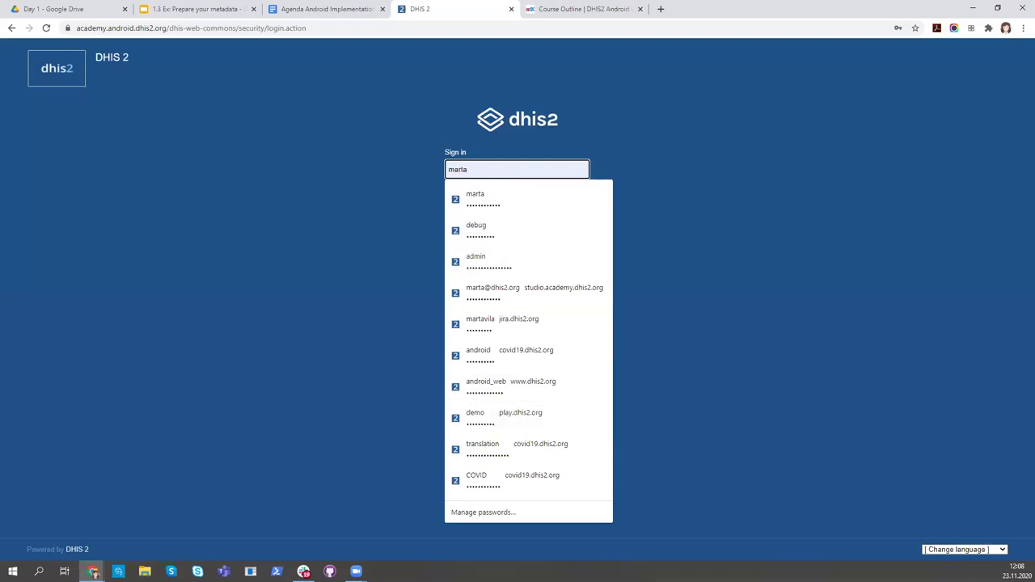
{"action": "key", "text": "Escape"}
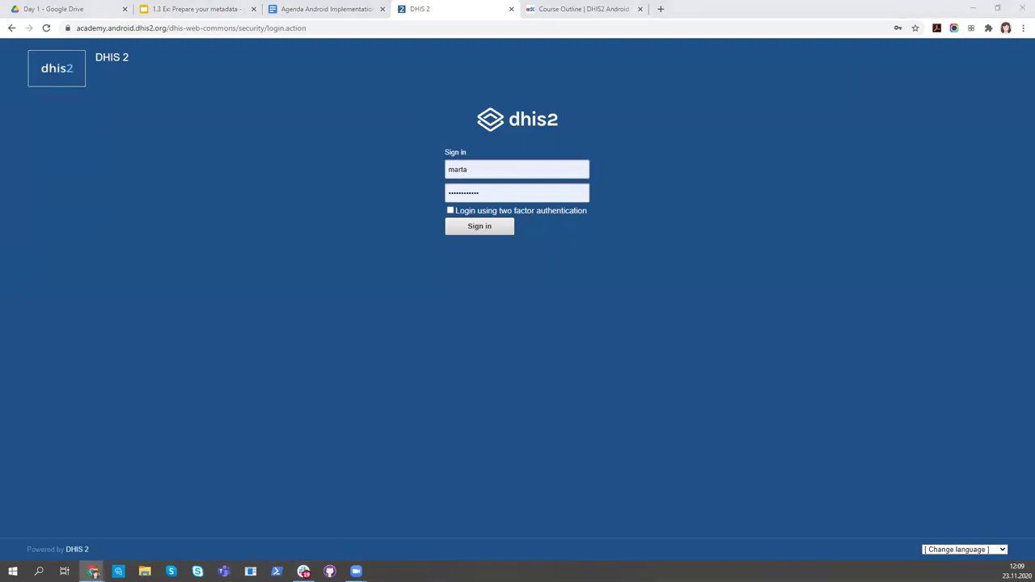
{"action": "double_click", "coordinate": [531, 166]}
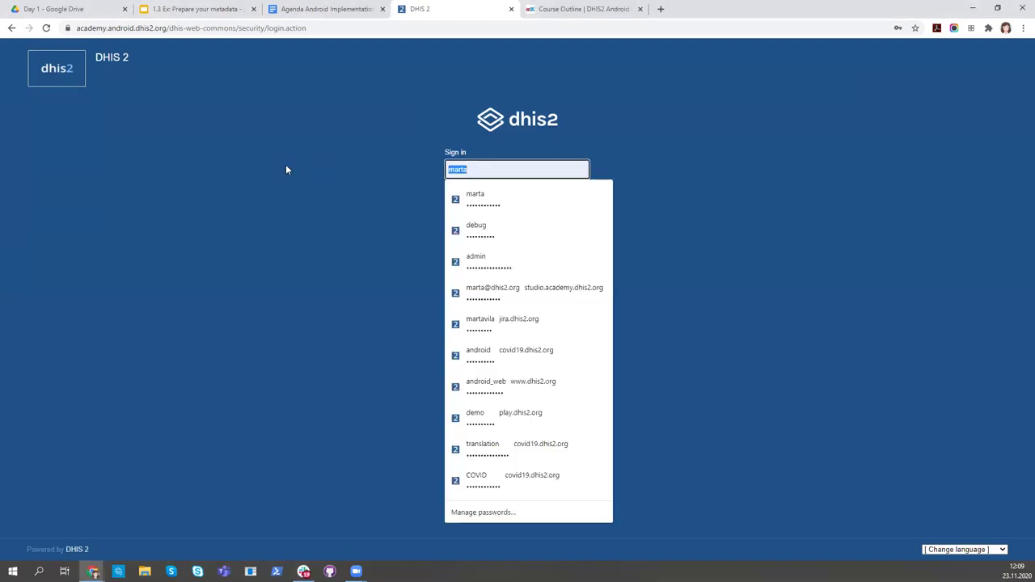
{"action": "type", "text": "ACadmin030"}
{"action": "left_click", "coordinate": [468, 194]}
{"action": "key", "text": "ctrl+a"}
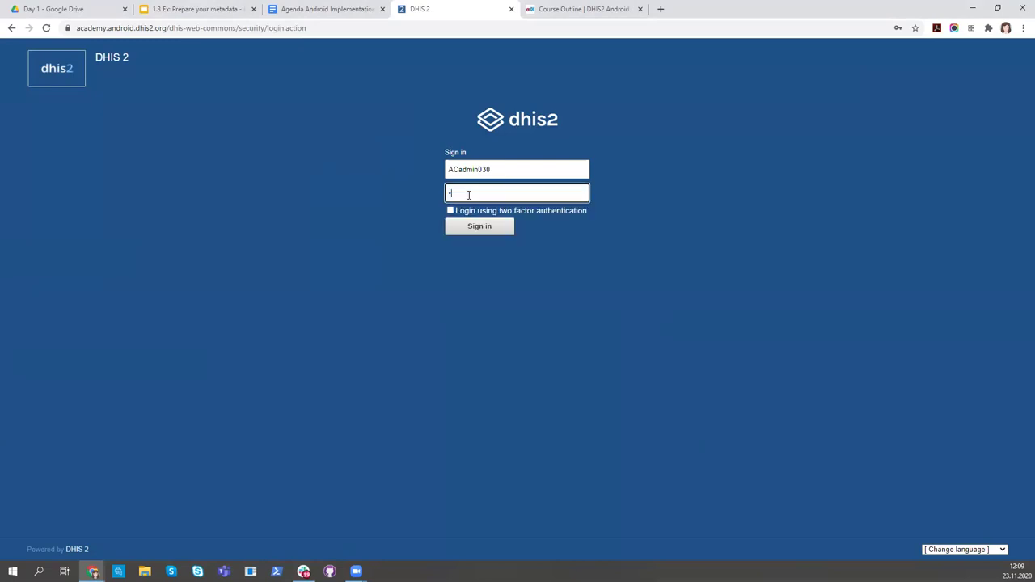
{"action": "key", "text": "Return"}
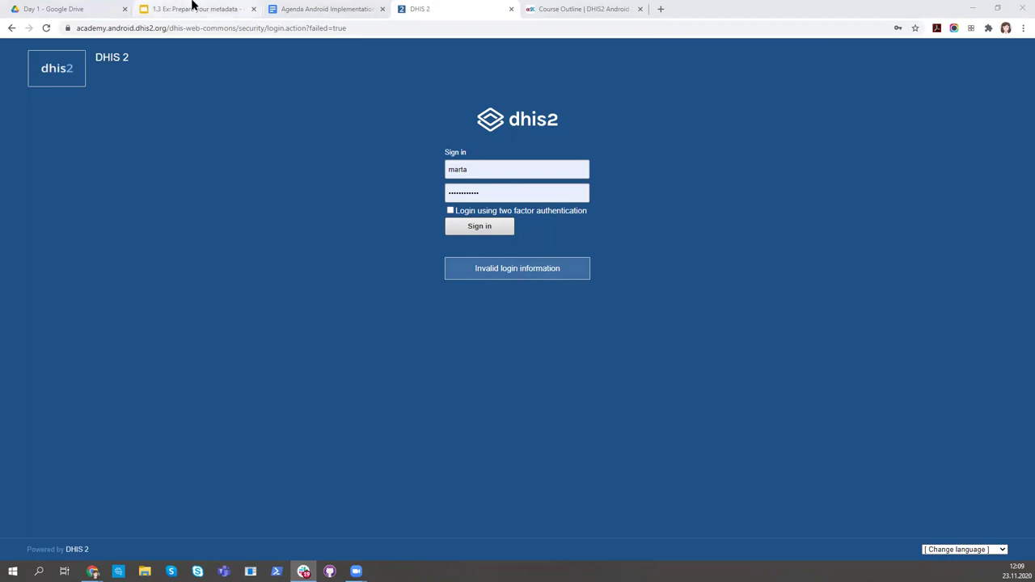
{"action": "left_click", "coordinate": [453, 6]}
{"action": "left_click", "coordinate": [477, 226]}
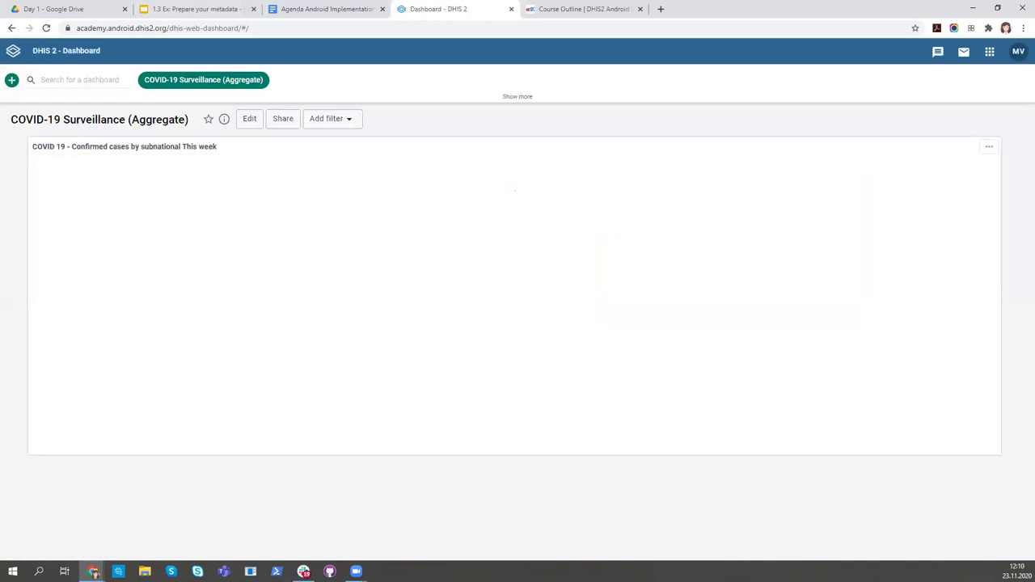
Open the Maintenance app by searching 'main' in the apps menu
{"action": "left_click", "coordinate": [992, 58]}
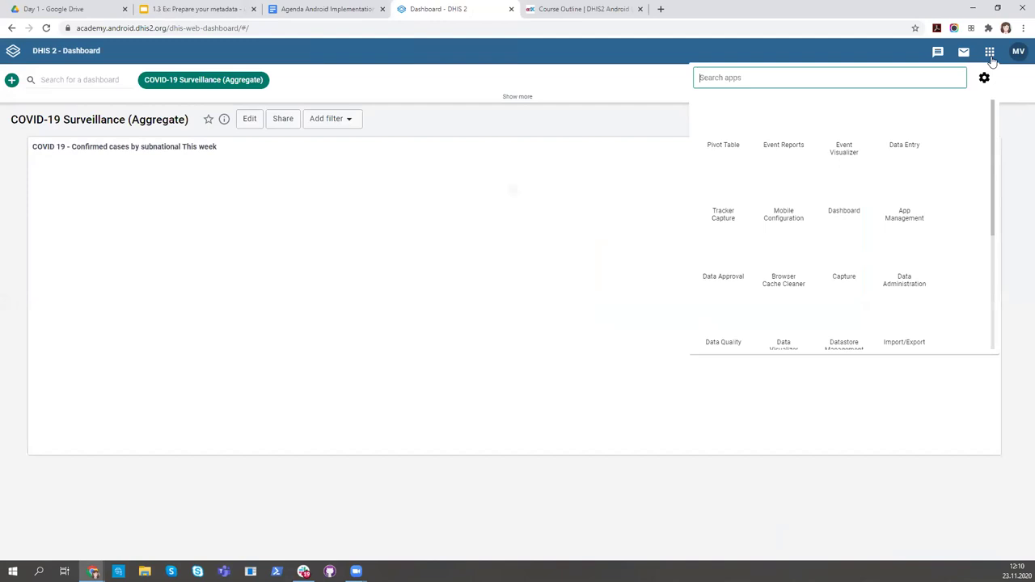
{"action": "type", "text": "pro"}
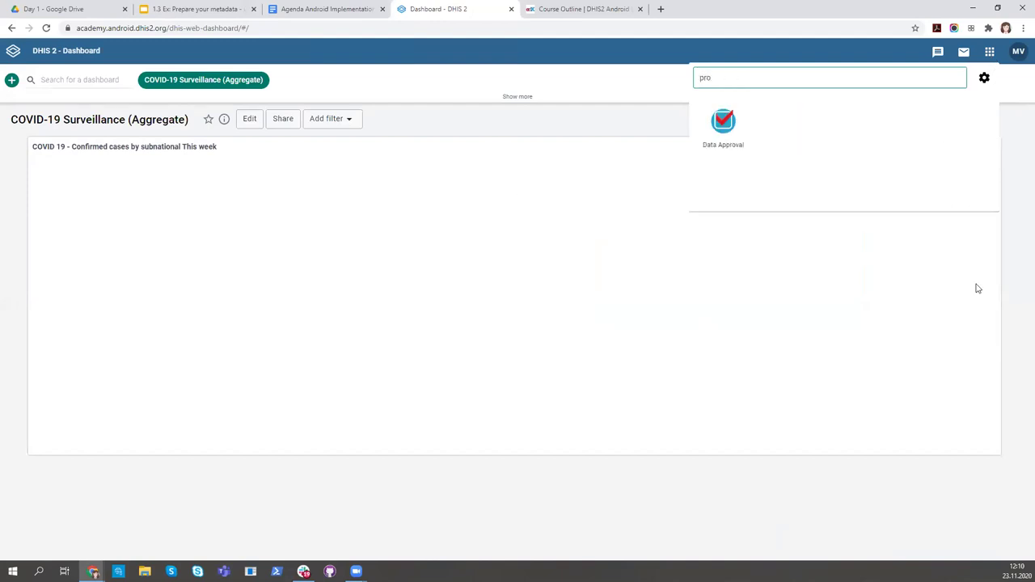
{"action": "key", "text": "BackSpace"}
{"action": "key", "text": "BackSpace"}
{"action": "key", "text": "BackSpace"}
{"action": "type", "text": "main"}
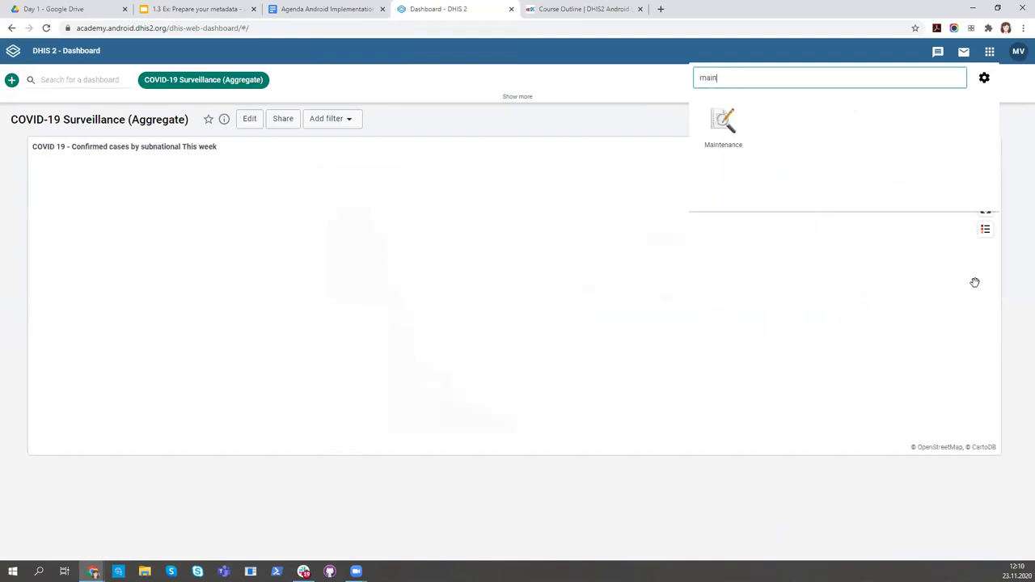
{"action": "left_click", "coordinate": [725, 138]}
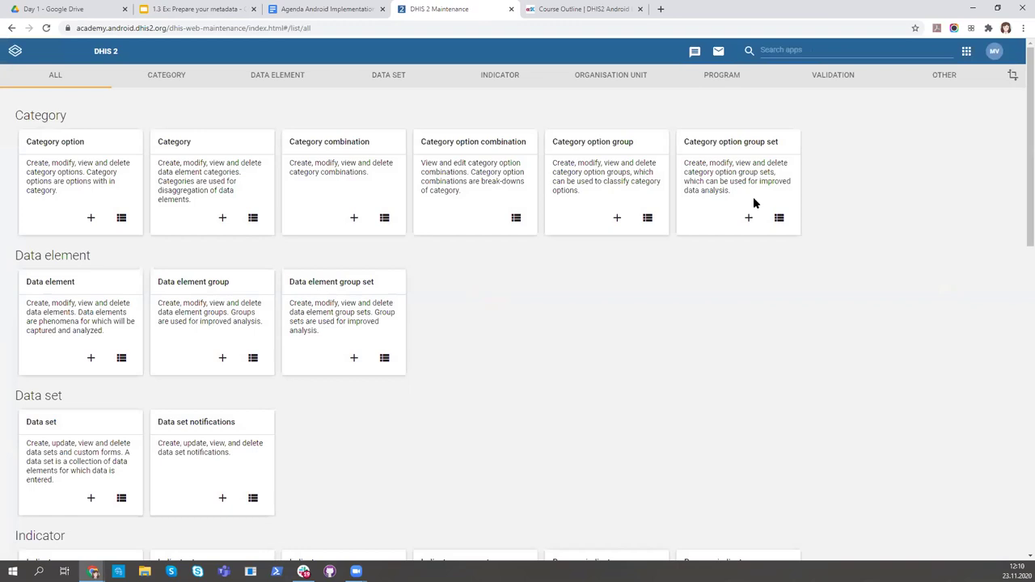
Filter the Program list by '010' and open the ST010 row's actions menu
{"action": "left_click", "coordinate": [724, 91]}
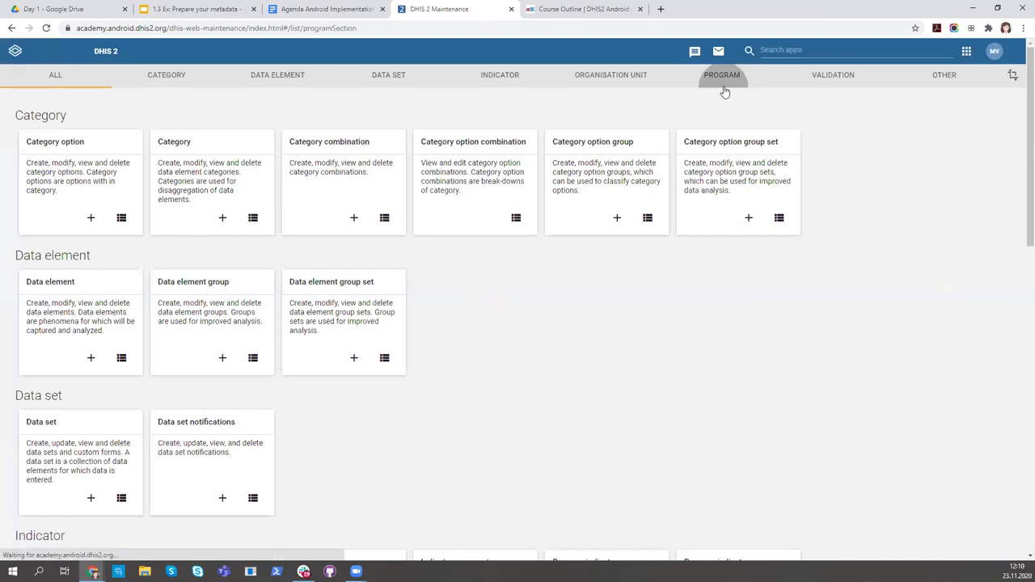
{"action": "left_click", "coordinate": [194, 123]}
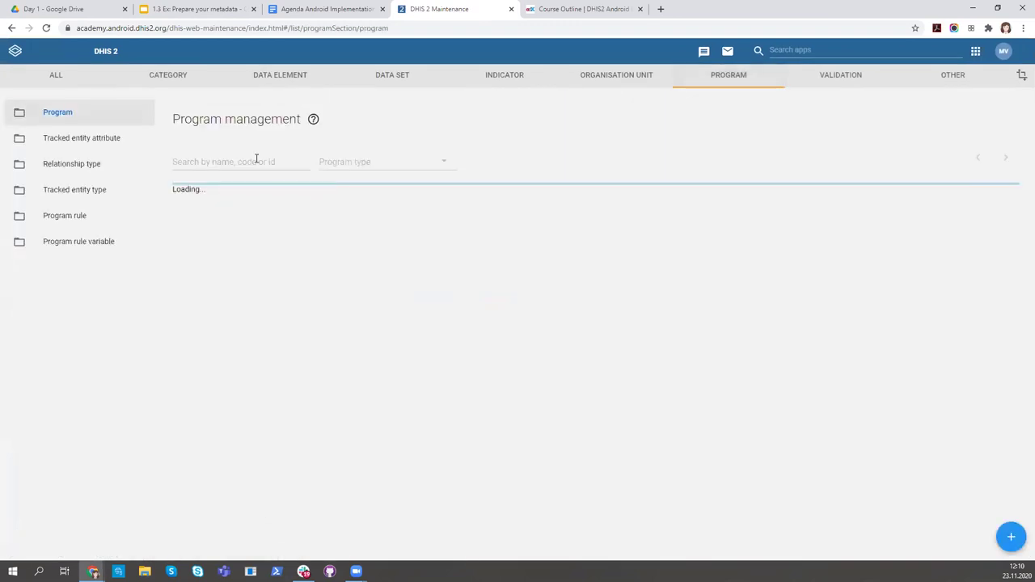
{"action": "left_click", "coordinate": [254, 162]}
{"action": "type", "text": "010"}
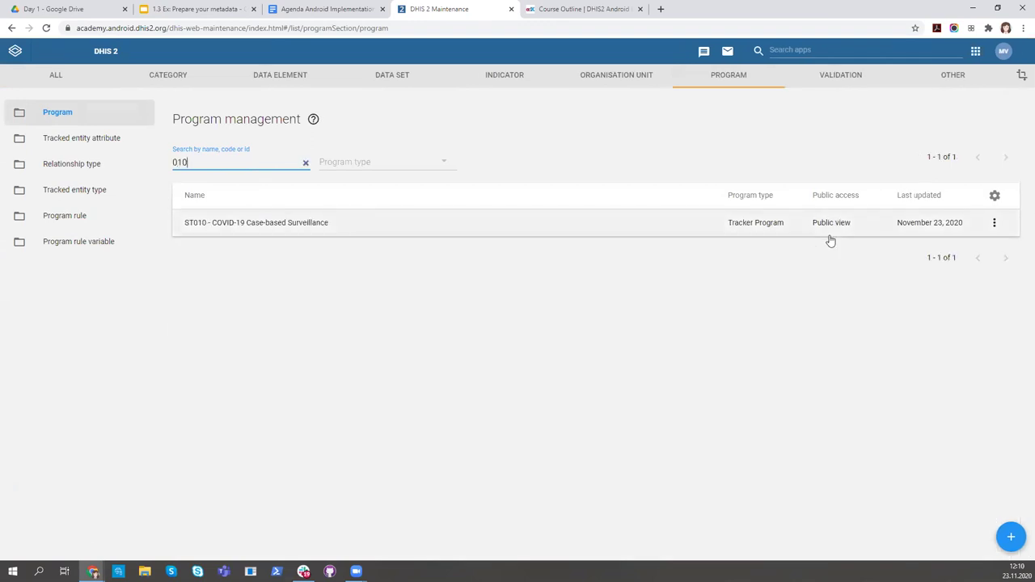
{"action": "left_click", "coordinate": [994, 222]}
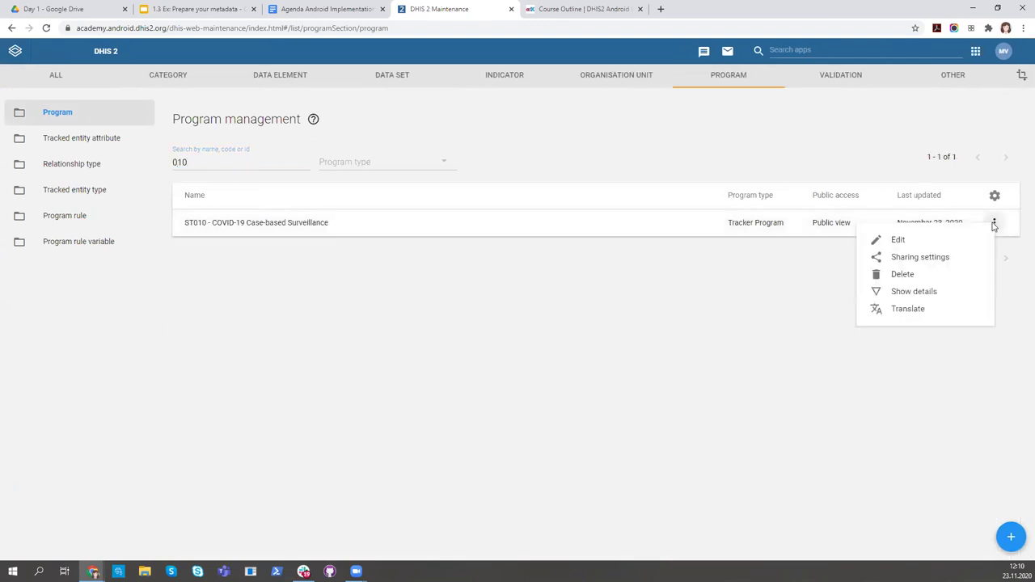
{"action": "left_click", "coordinate": [943, 256]}
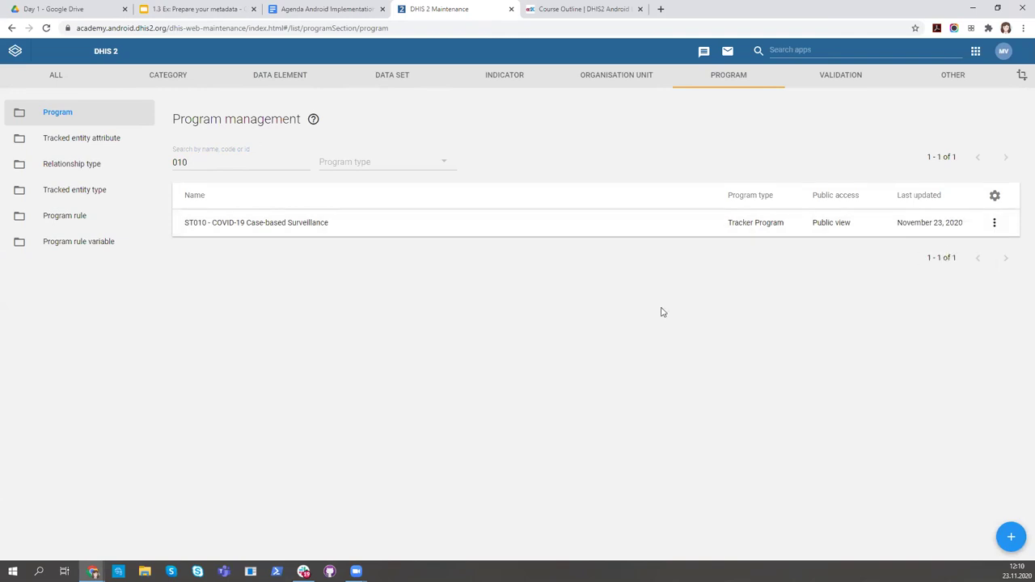
{"action": "left_click", "coordinate": [994, 223]}
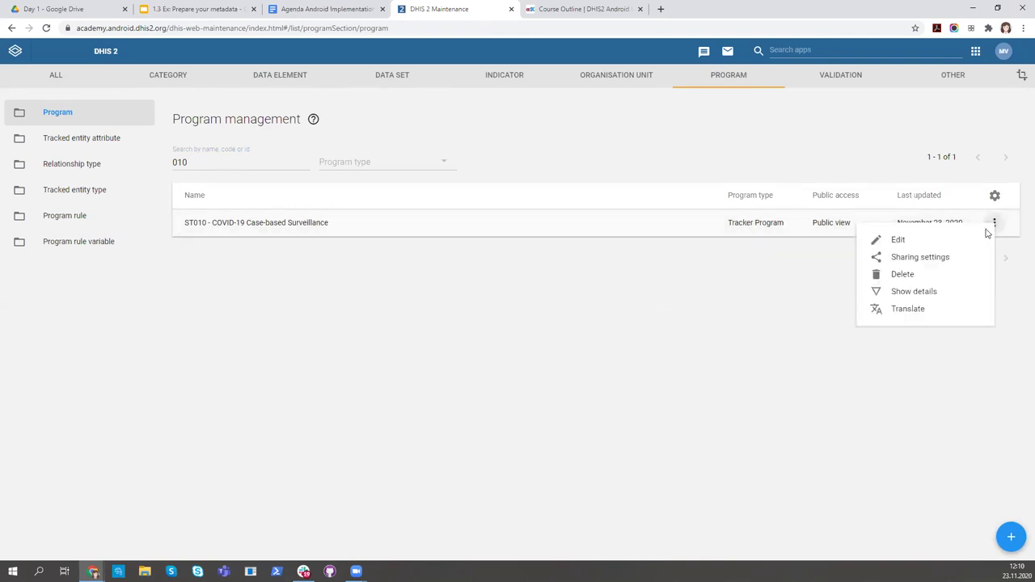
{"action": "left_click", "coordinate": [921, 259]}
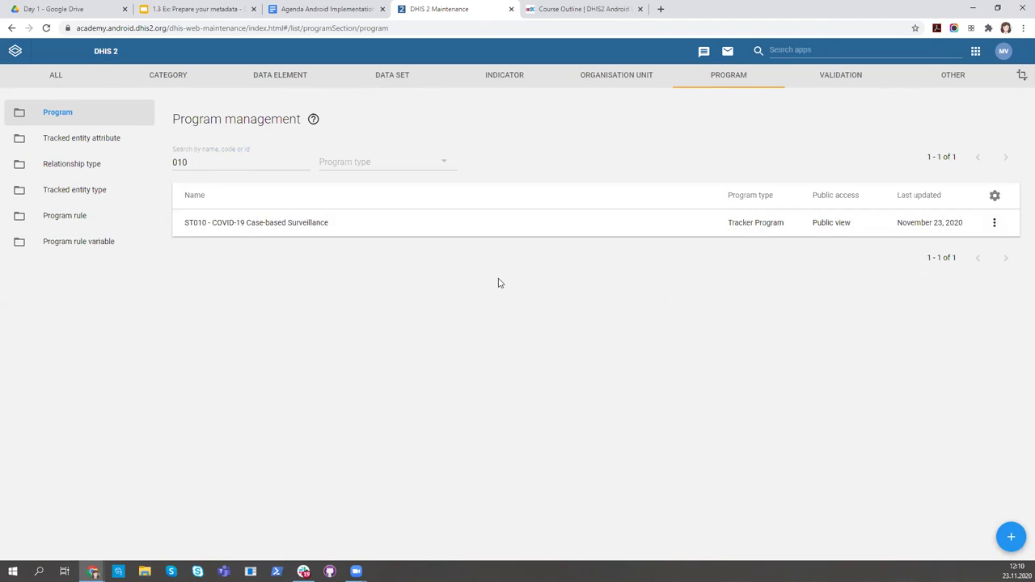
Open ST010's sharing settings and give the COVID19 data capture group metadata edit access
{"action": "left_click", "coordinate": [308, 214]}
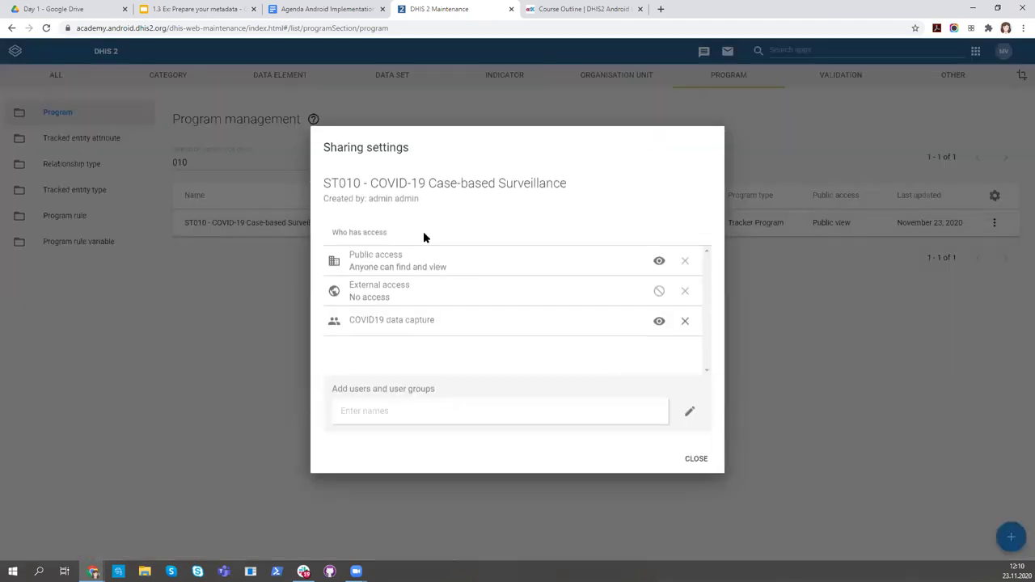
{"action": "left_click", "coordinate": [659, 260]}
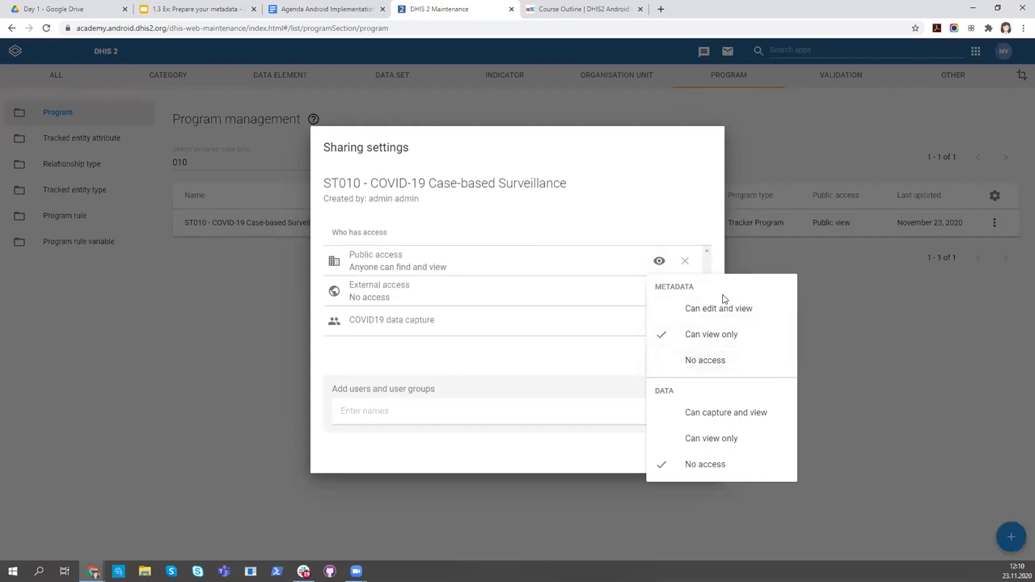
{"action": "left_click", "coordinate": [598, 287]}
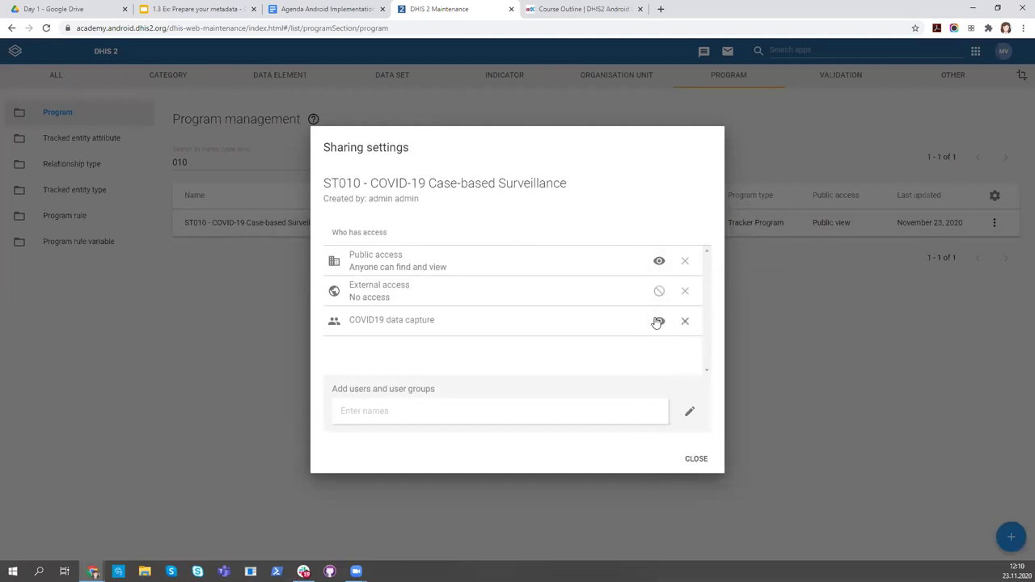
{"action": "left_click", "coordinate": [657, 321]}
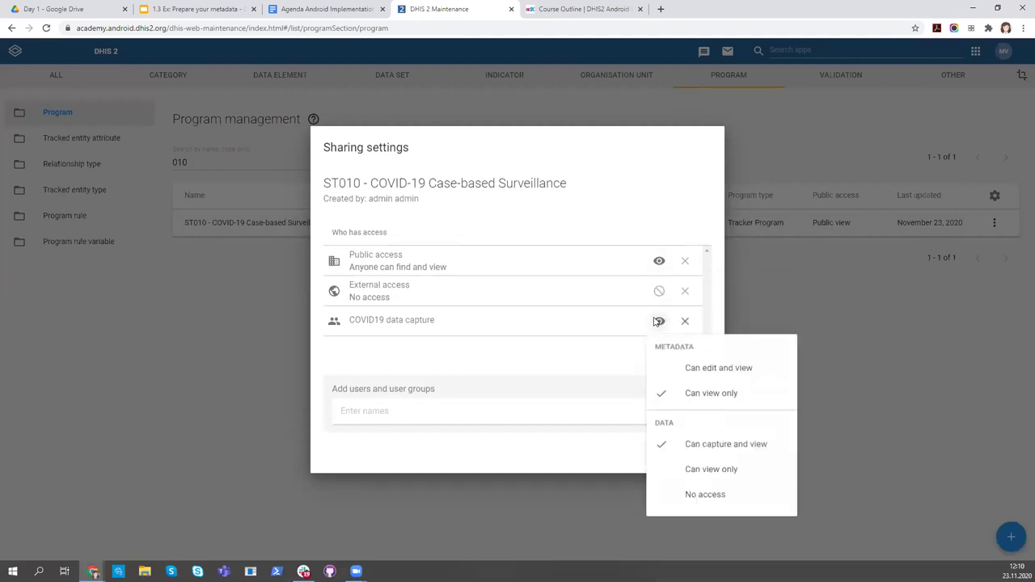
{"action": "left_click", "coordinate": [732, 376]}
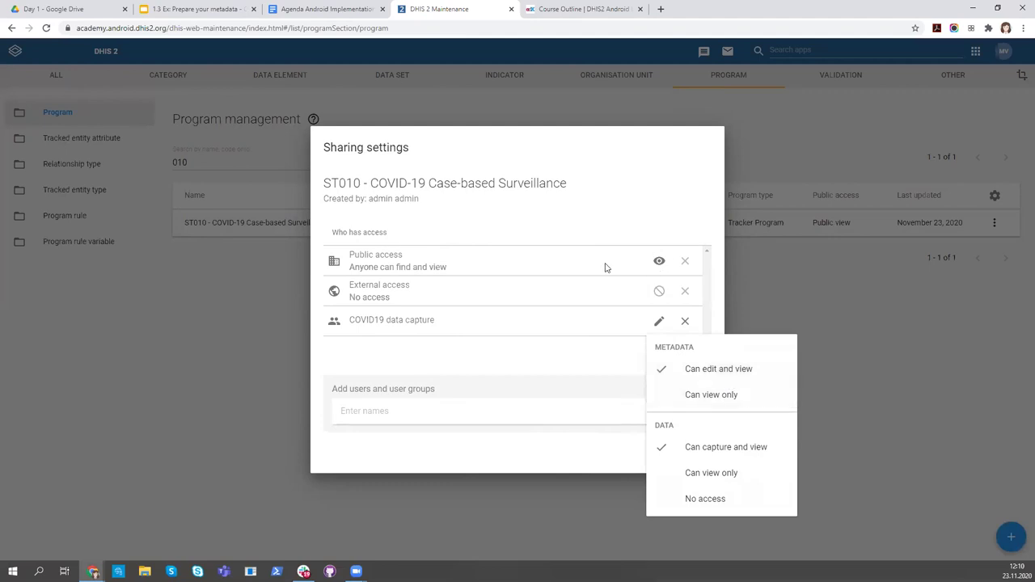
{"action": "left_click", "coordinate": [610, 349]}
Set public metadata access to Can edit and view, close sharing, and open ST010 for editing
{"action": "left_click", "coordinate": [660, 263]}
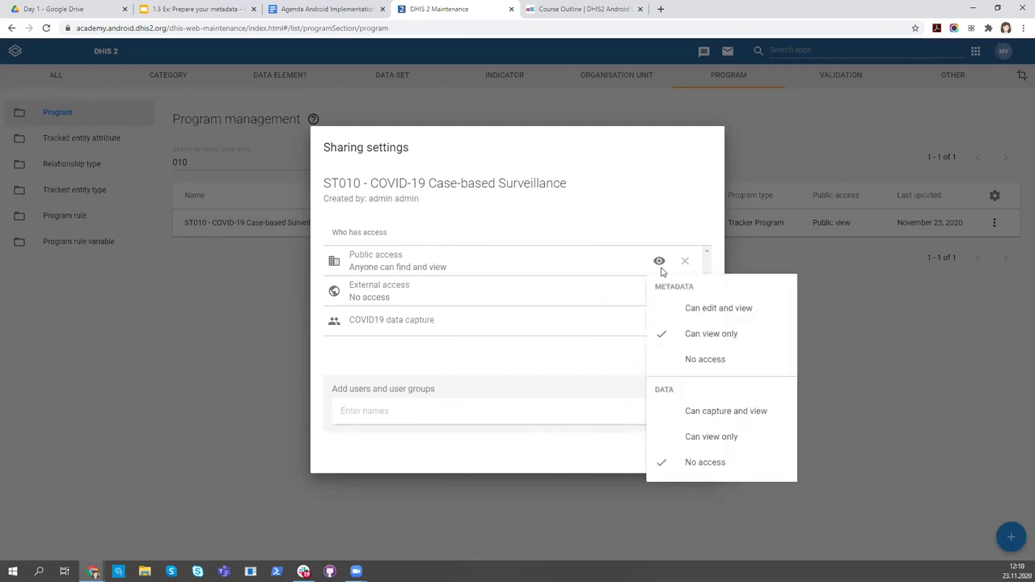
{"action": "left_click", "coordinate": [720, 311]}
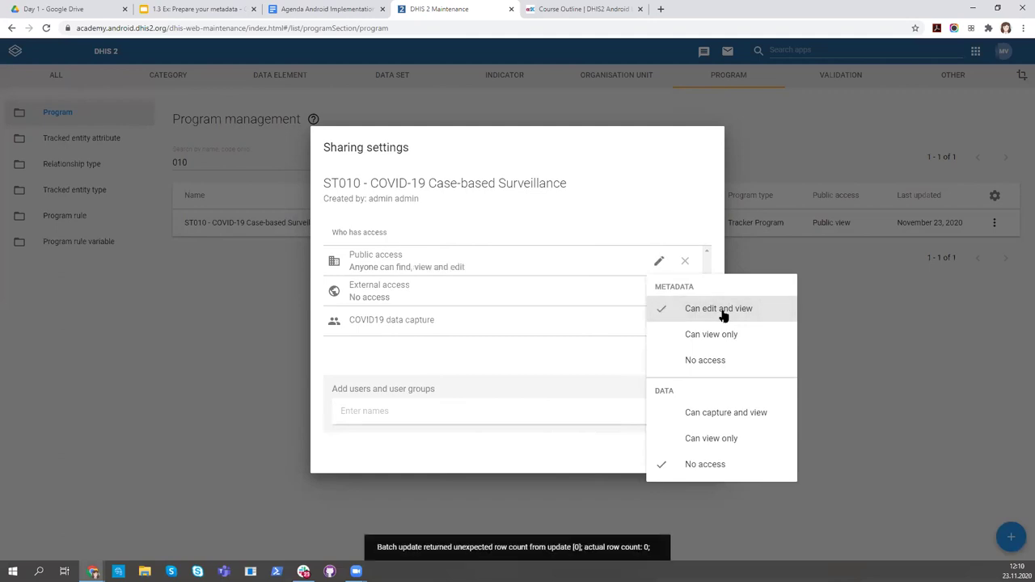
{"action": "left_click", "coordinate": [591, 339]}
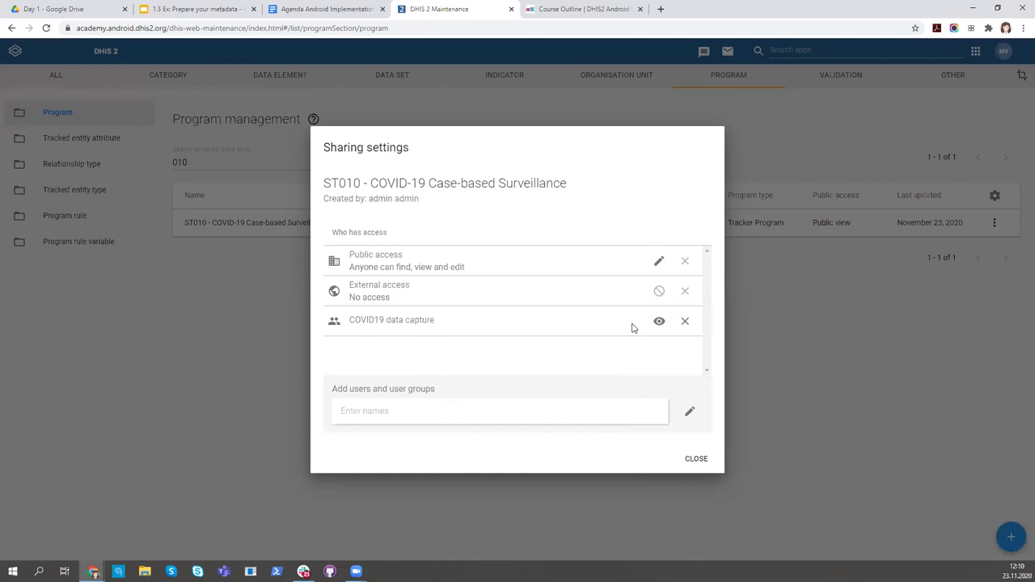
{"action": "left_click", "coordinate": [659, 323]}
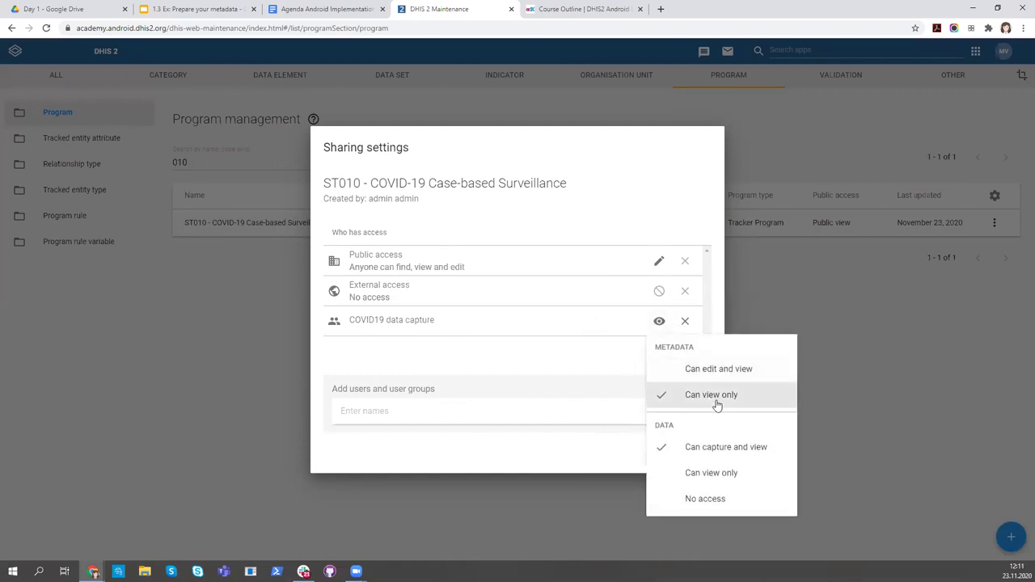
{"action": "left_click", "coordinate": [606, 337]}
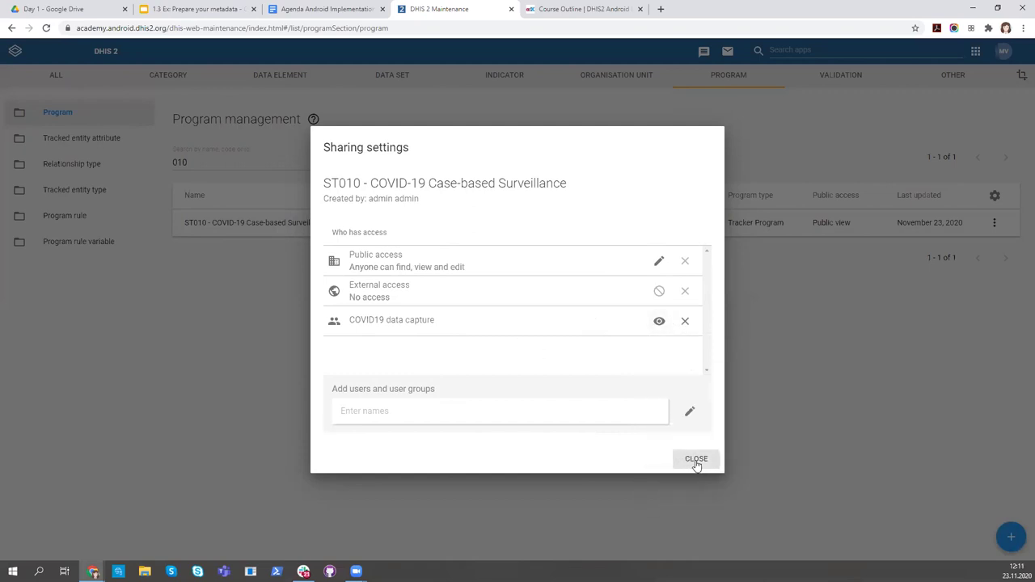
{"action": "left_click", "coordinate": [693, 460]}
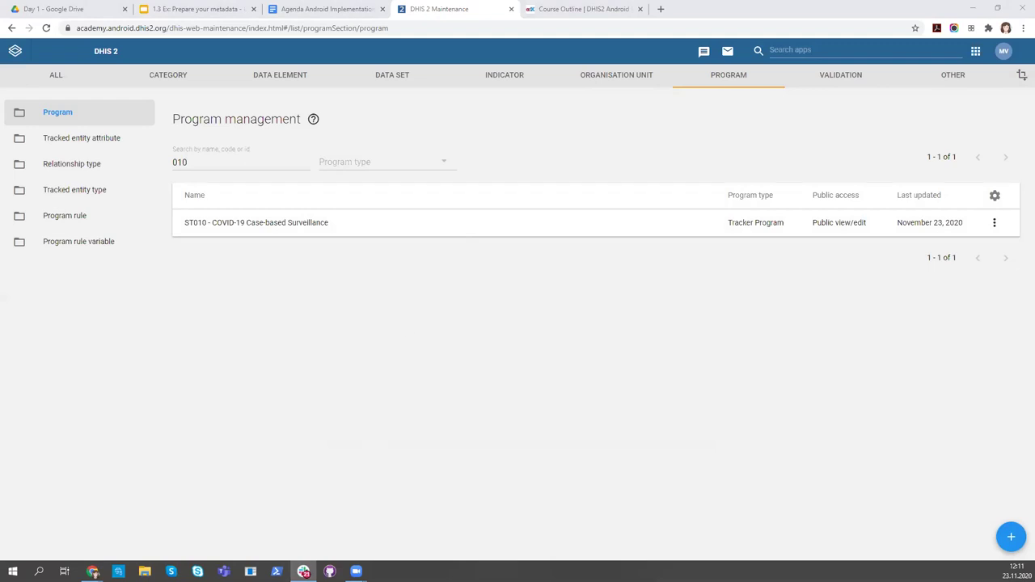
{"action": "left_click", "coordinate": [404, 226]}
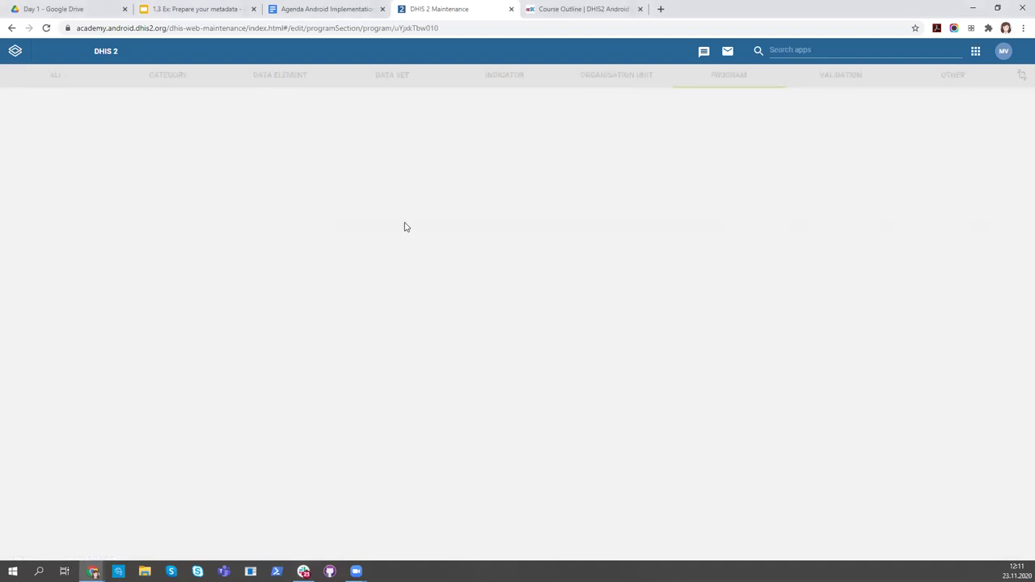